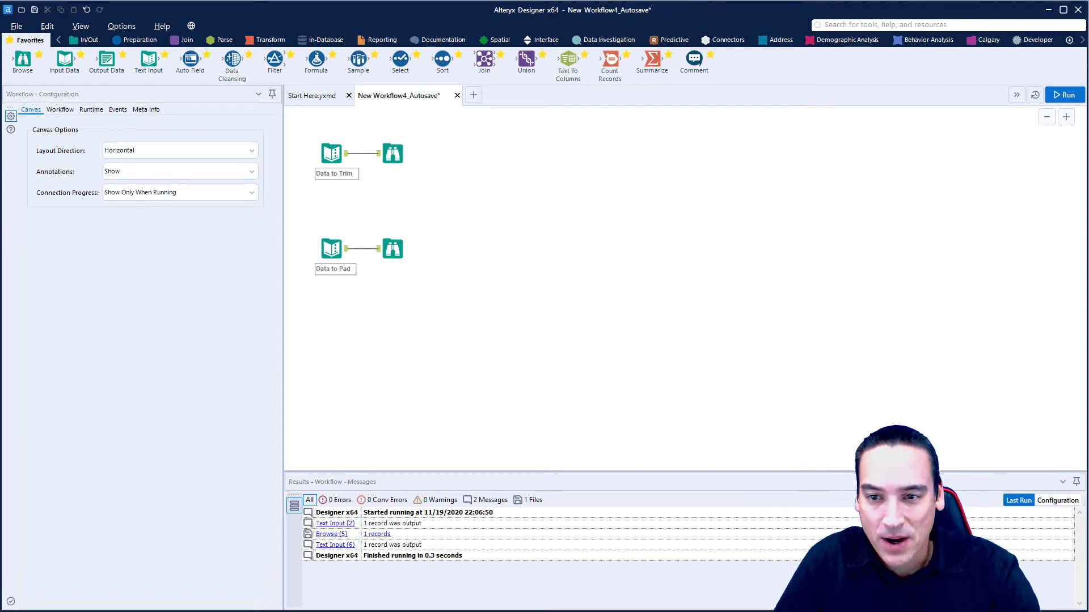
# Select the Data to Trim input to show its sample string and the '-' trim character
pyautogui.click(331, 152)
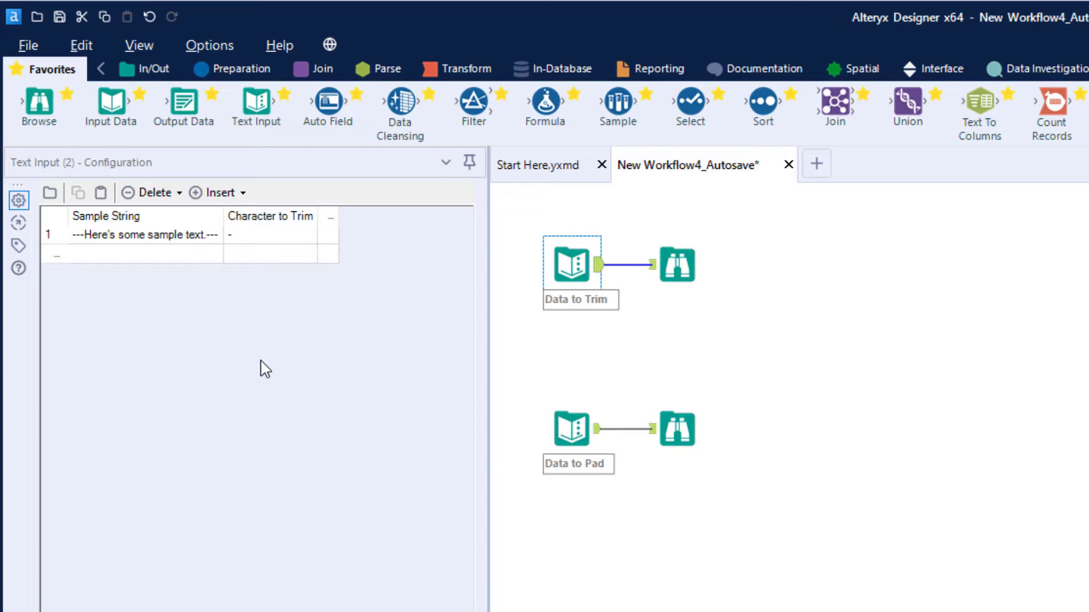
# Run the workflow with Ctrl+R and review the Data to Trim sample values
pyautogui.click(681, 265)
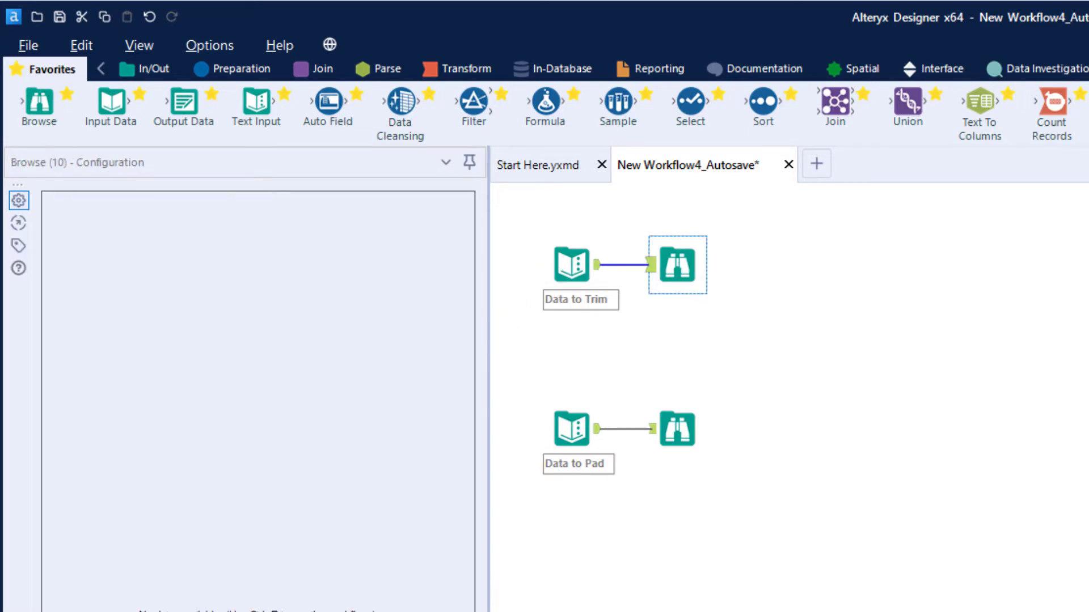
pyautogui.hotkey('ctrl', 'r')
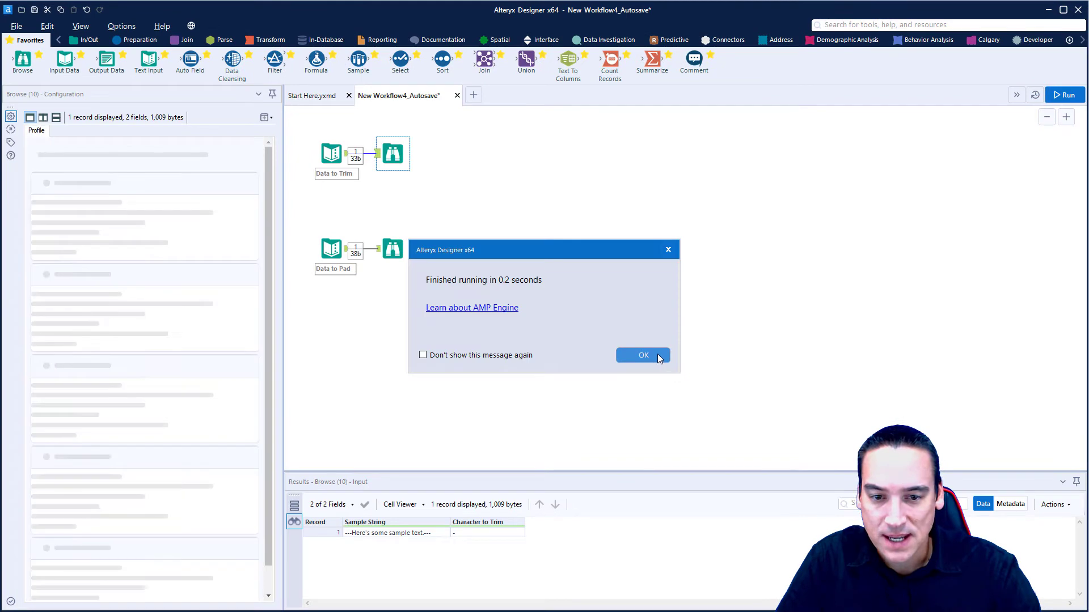
pyautogui.click(643, 355)
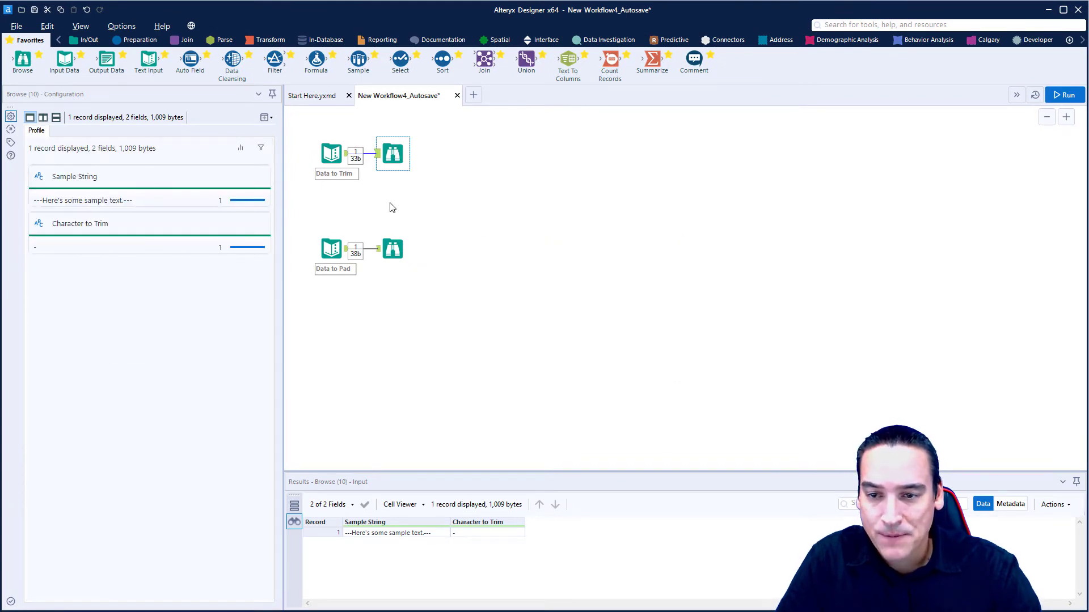
pyautogui.click(331, 153)
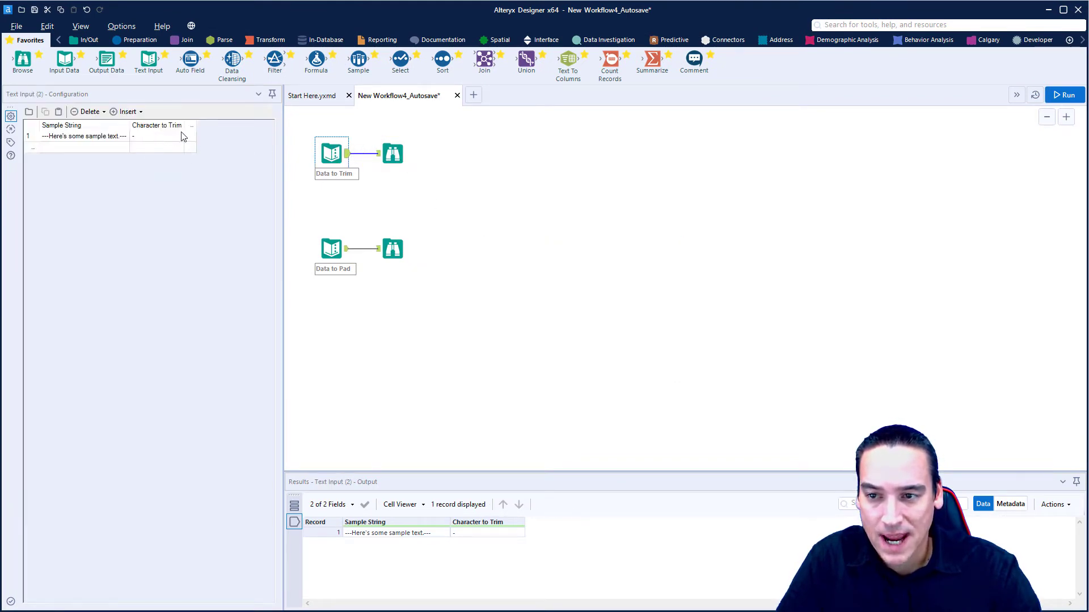
# Move the trim Browse tool right and drop a Formula tool onto the Data to Trim connection
pyautogui.click(389, 153)
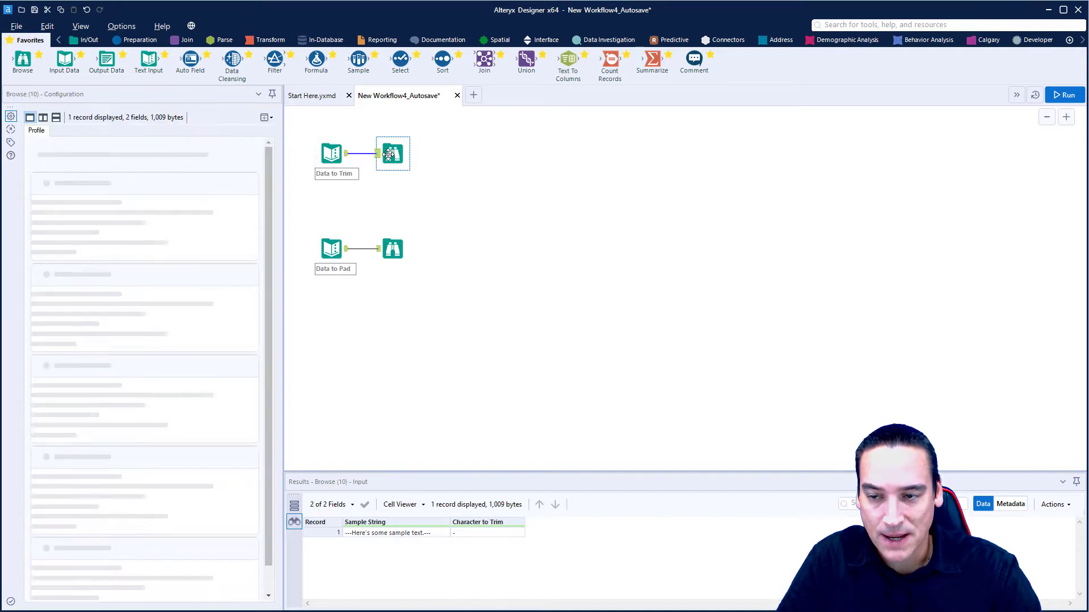
pyautogui.moveTo(393, 152); pyautogui.dragTo(455, 151)
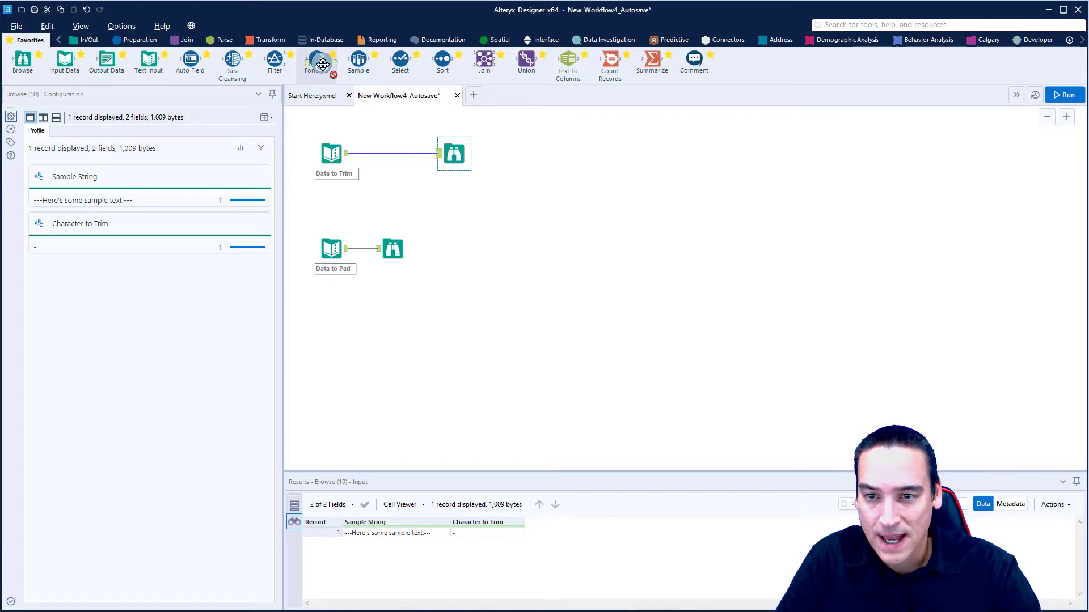
pyautogui.click(141, 41)
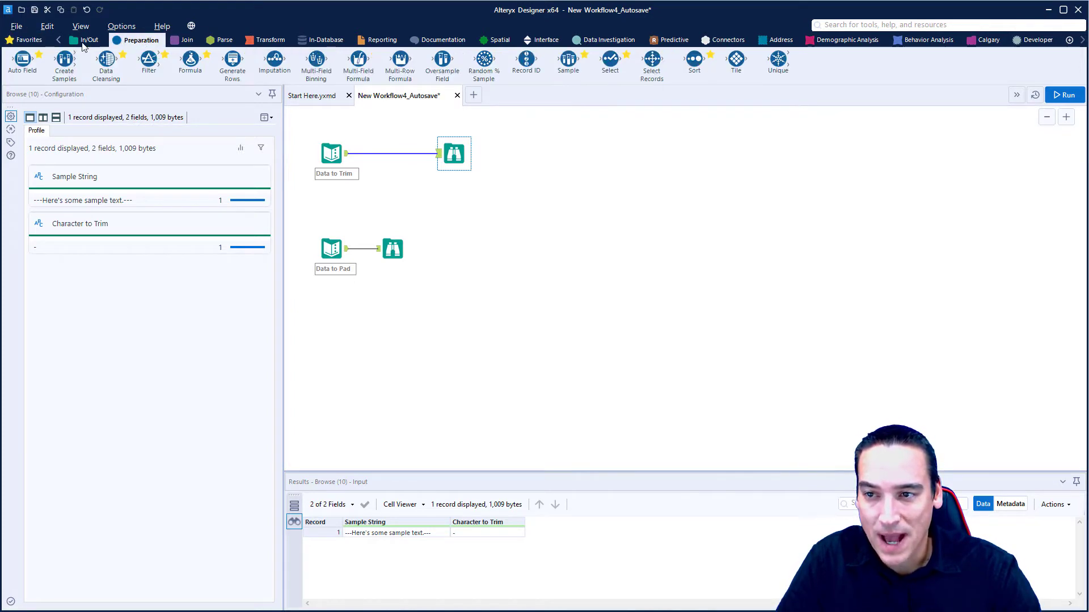
pyautogui.click(30, 41)
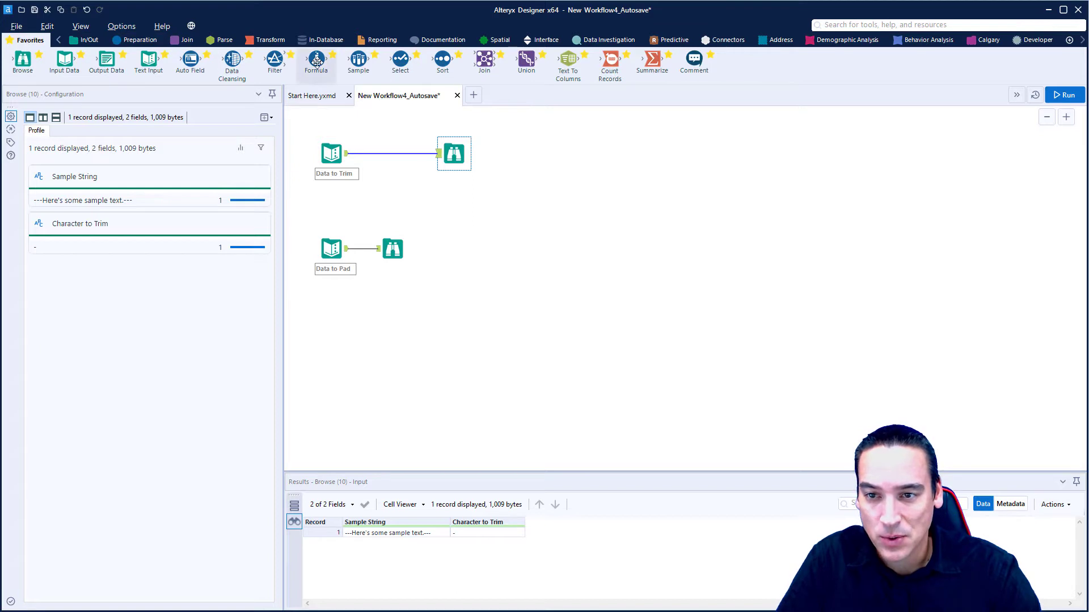
pyautogui.moveTo(316, 59); pyautogui.dragTo(392, 154)
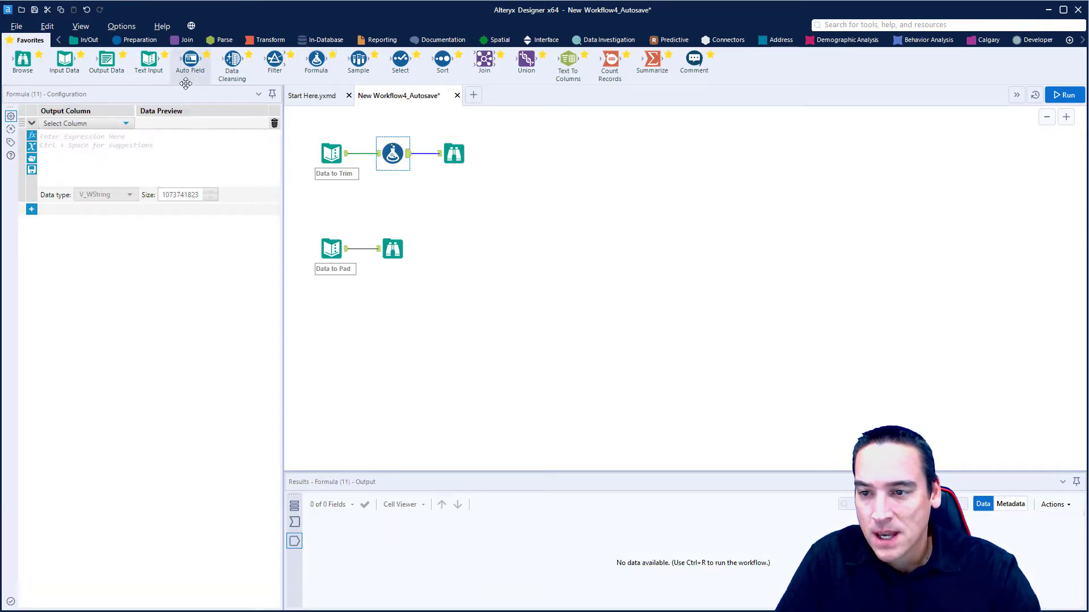
# Enter the expression Trim([Sample String], "-") in the Formula tool
pyautogui.click(106, 143)
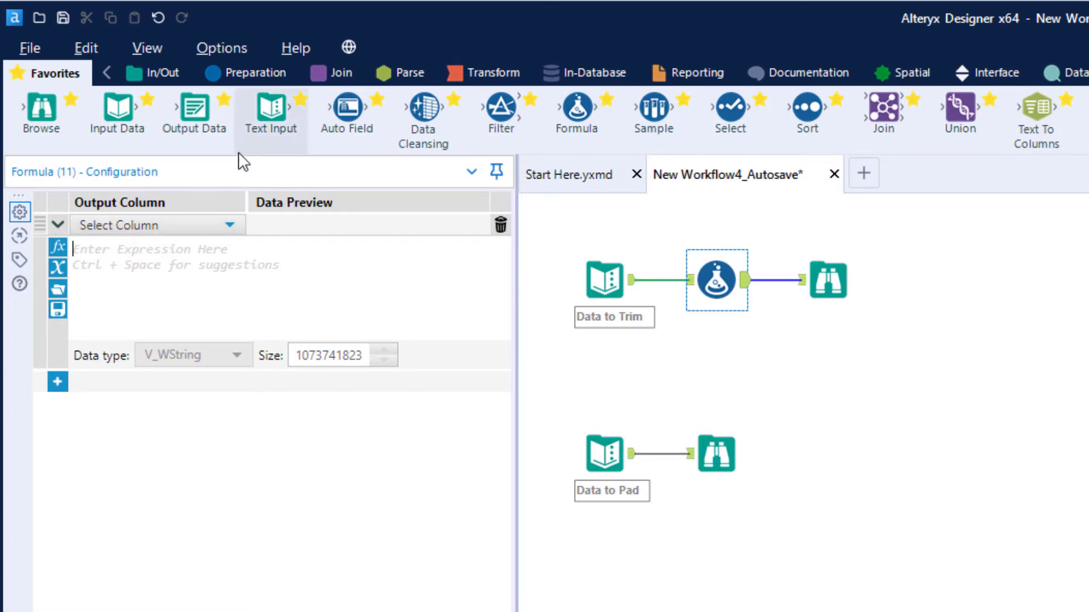
pyautogui.write('Trim')
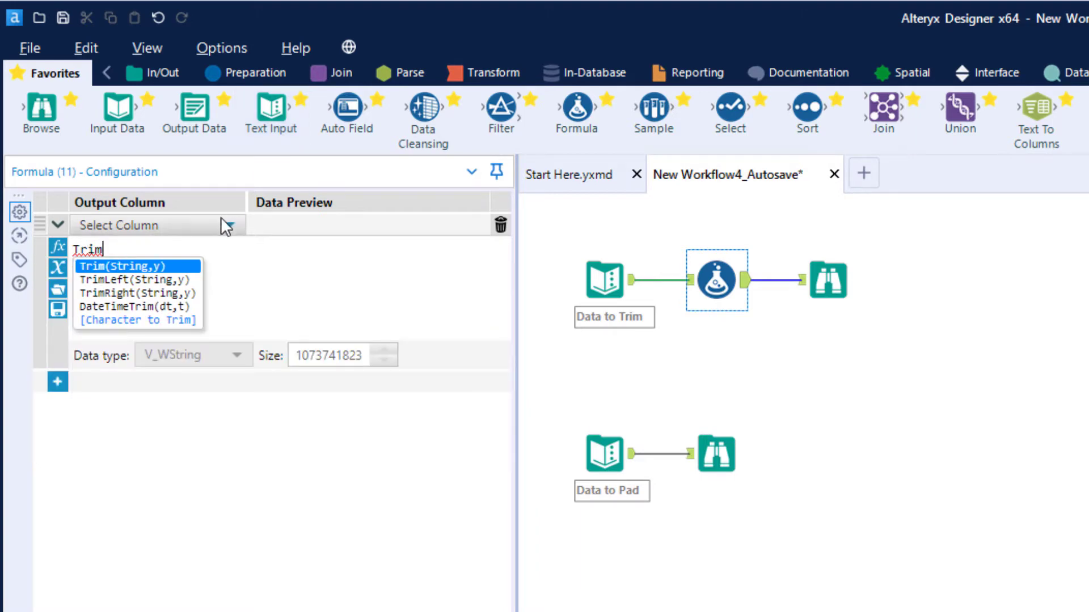
pyautogui.click(168, 293)
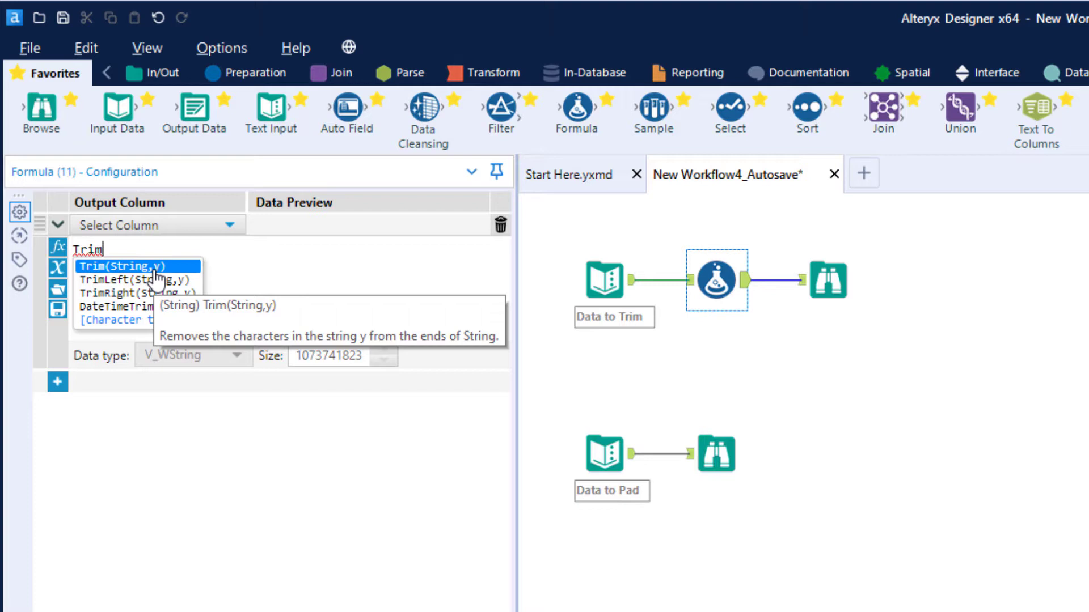
pyautogui.press('Return')
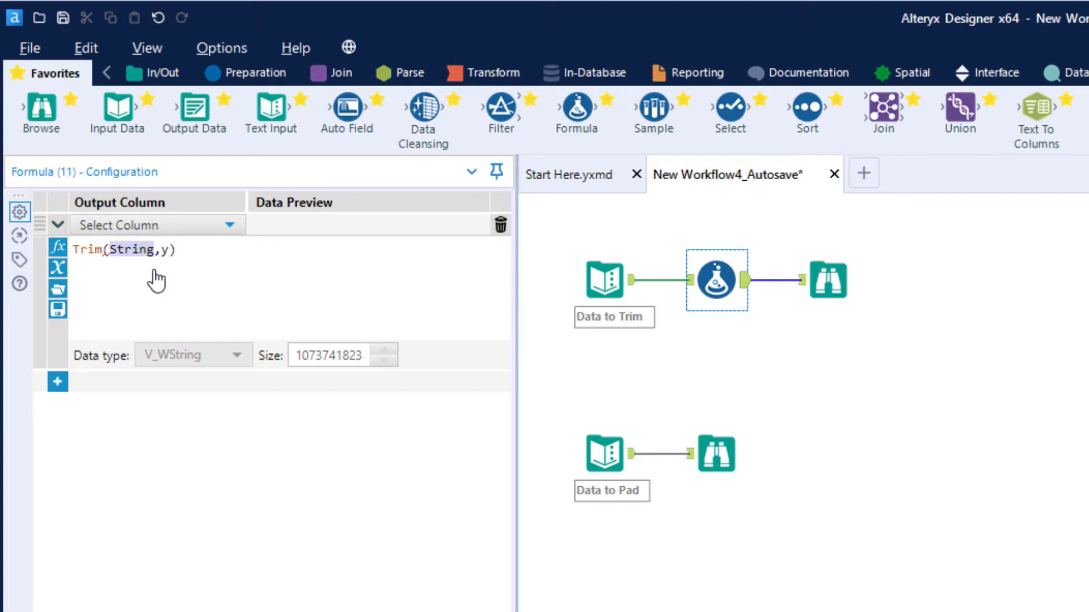
pyautogui.write('[')
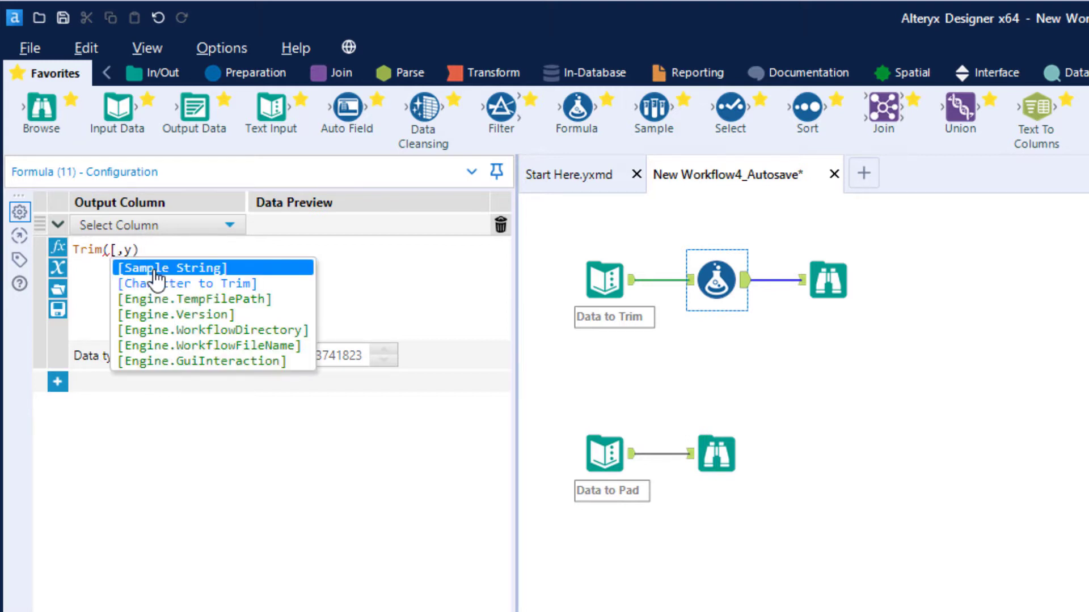
pyautogui.click(156, 269)
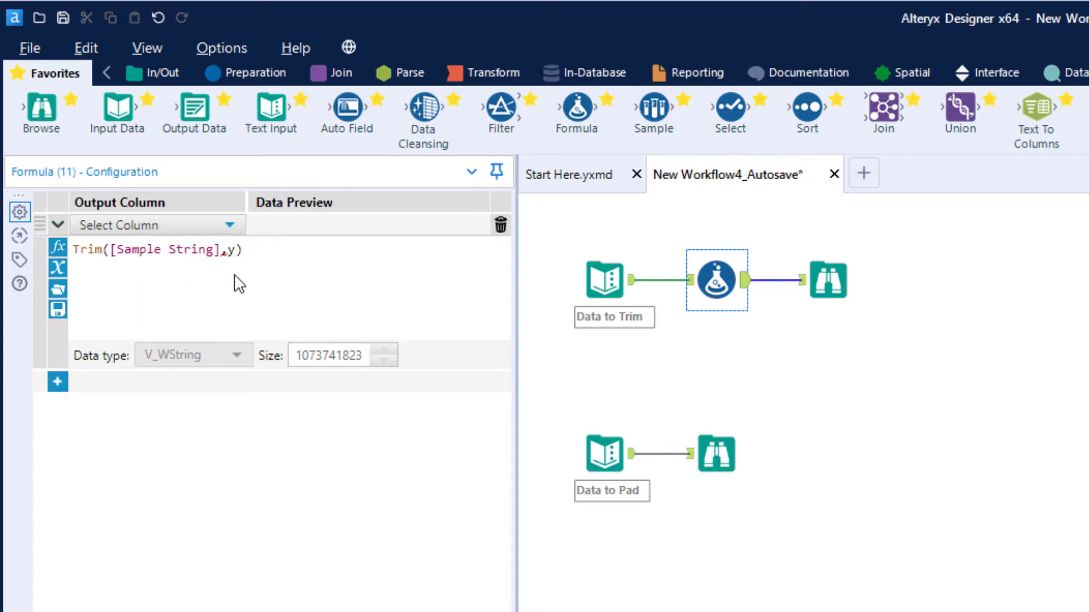
pyautogui.press('Right')
pyautogui.press('Delete')
pyautogui.write('"-"')
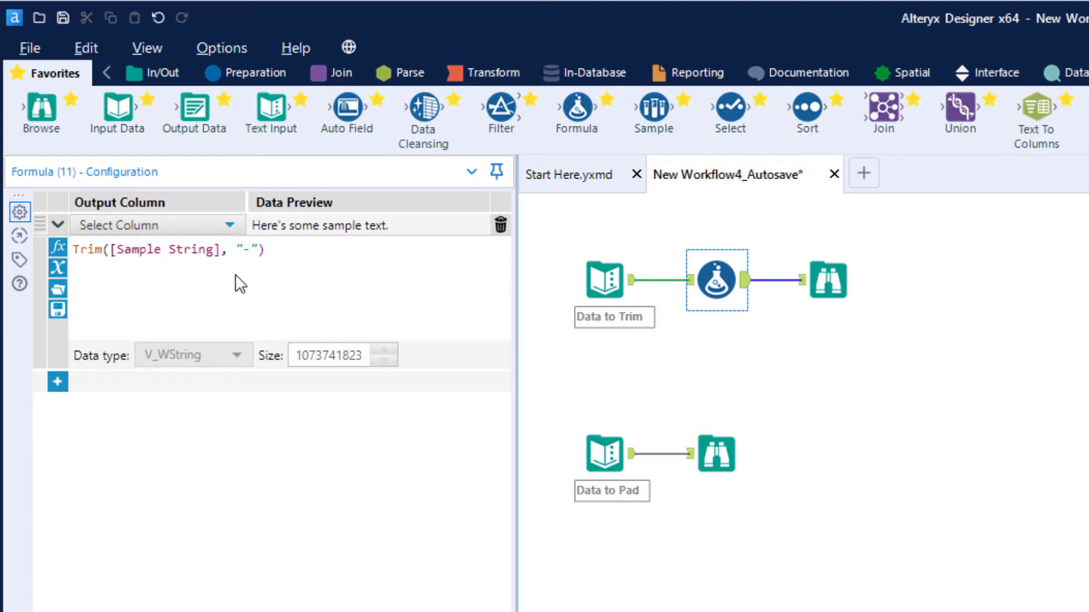
pyautogui.press('Left')
pyautogui.press('Left')
# Output the Trim expression to a new column named Trimmed String
pyautogui.click(207, 226)
pyautogui.click(209, 251)
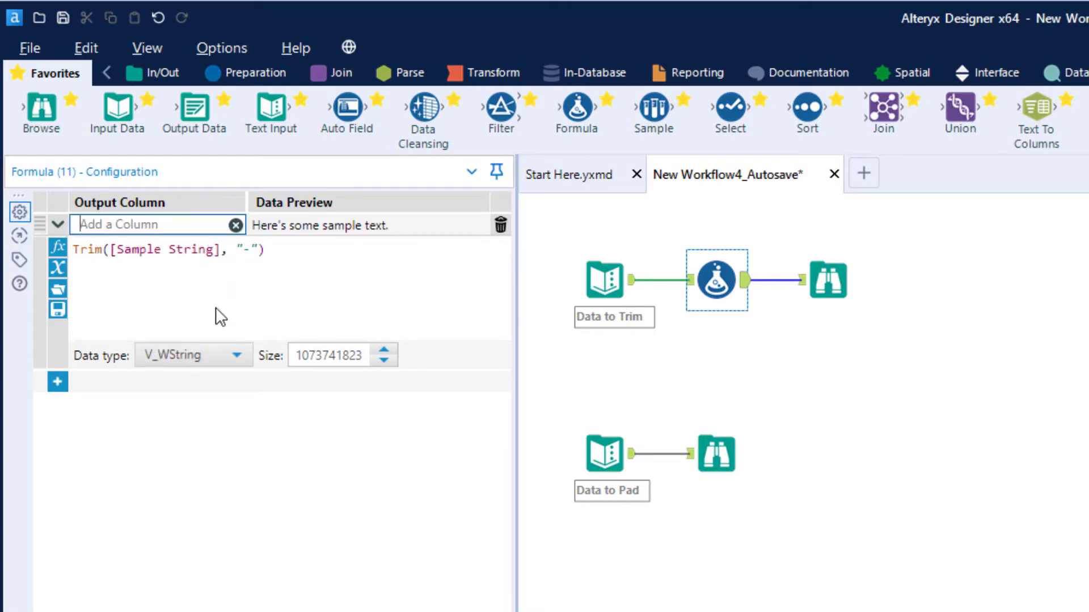
pyautogui.write('Trimmed String')
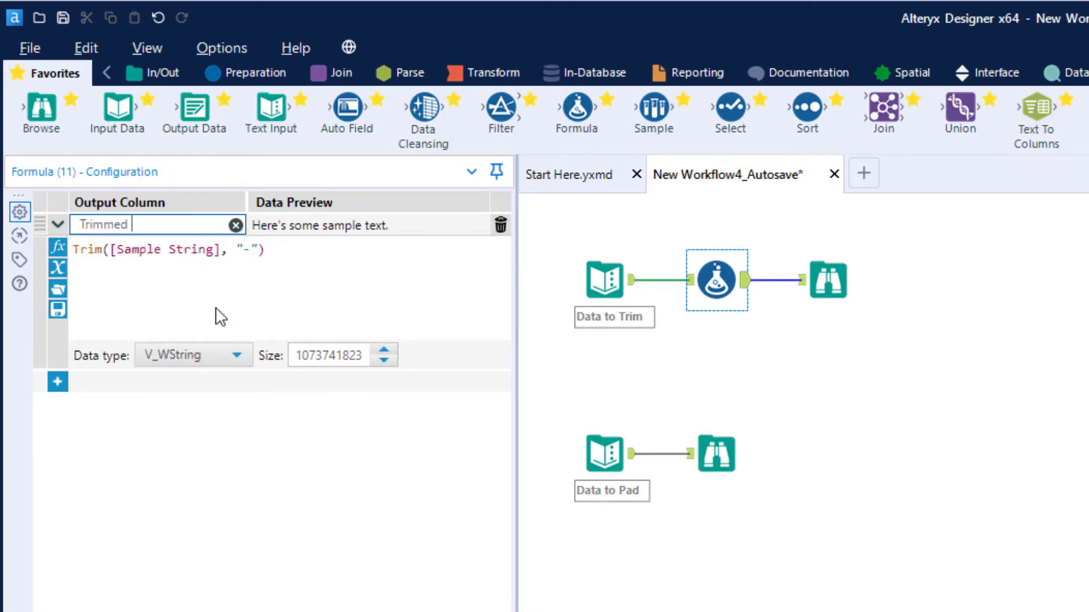
pyautogui.press('Return')
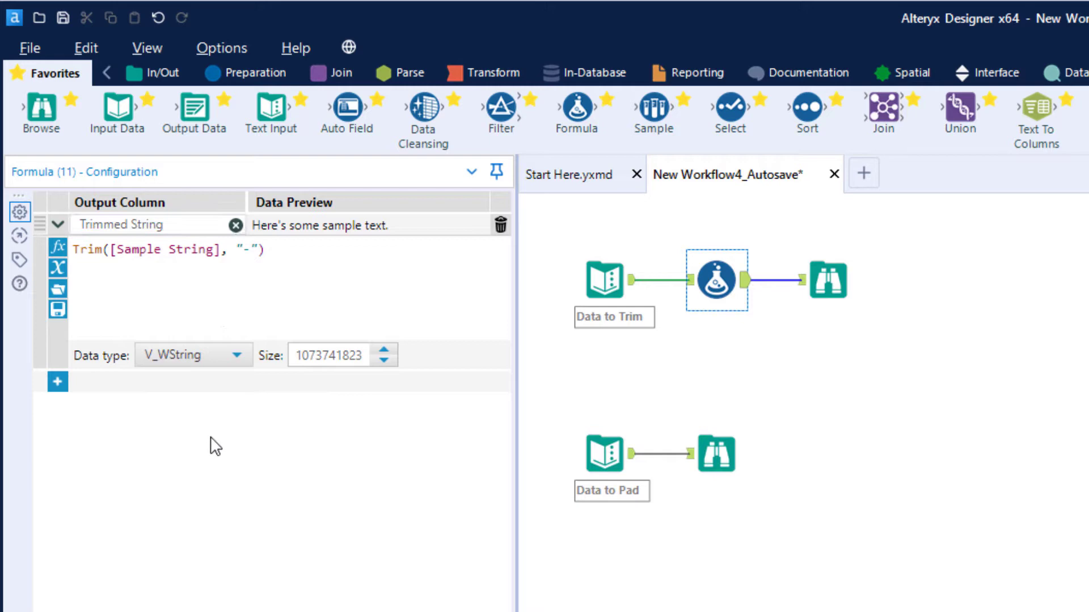
# Add a second expression TrimLeft([Sample String], "-")
pyautogui.click(57, 383)
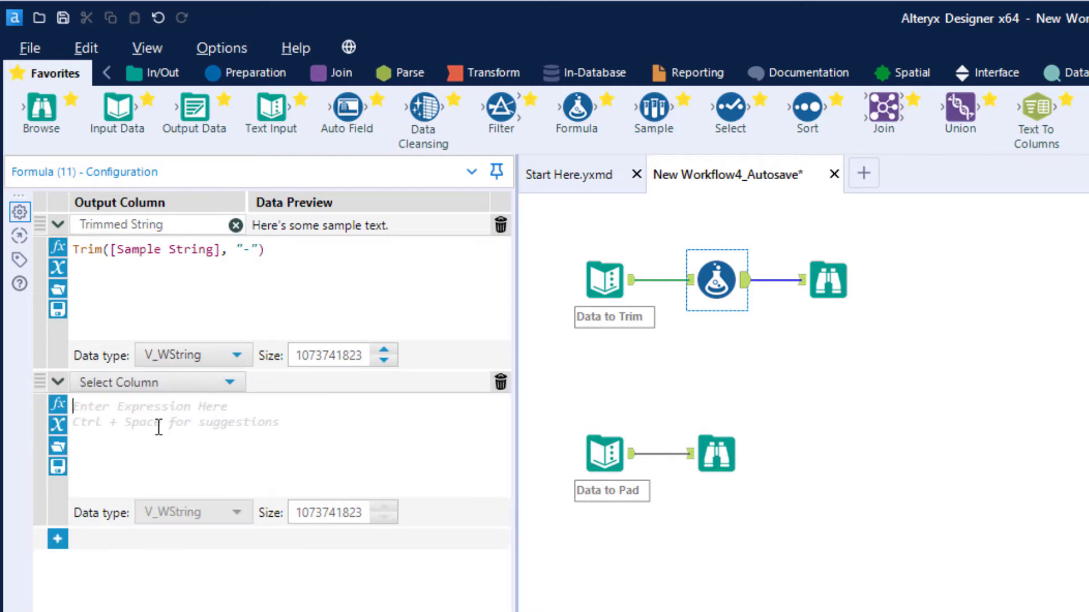
pyautogui.write('trim')
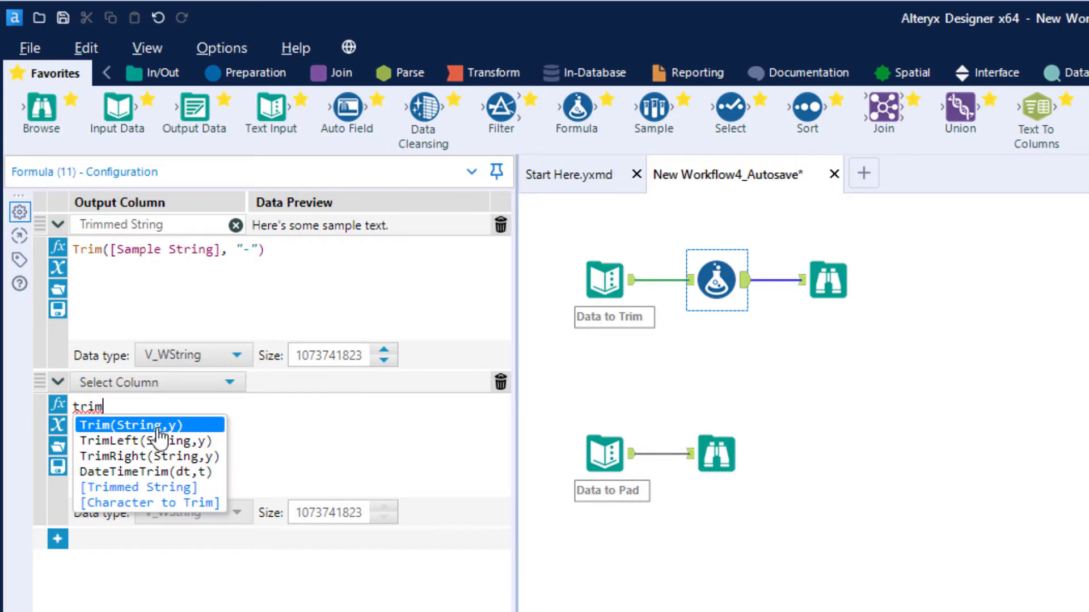
pyautogui.click(159, 441)
pyautogui.doubleClick(160, 441)
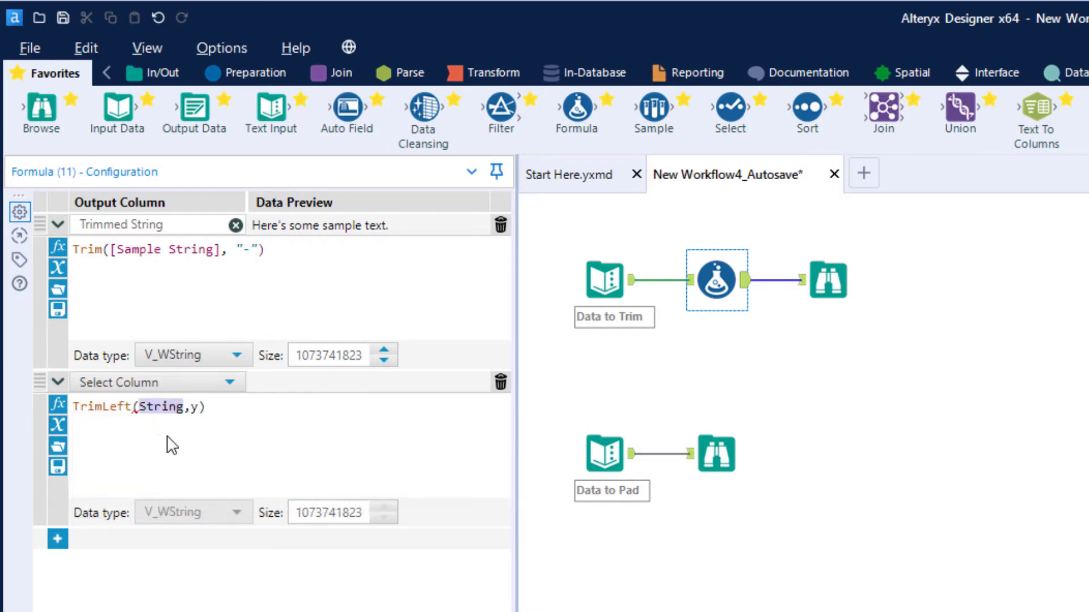
pyautogui.write('[s')
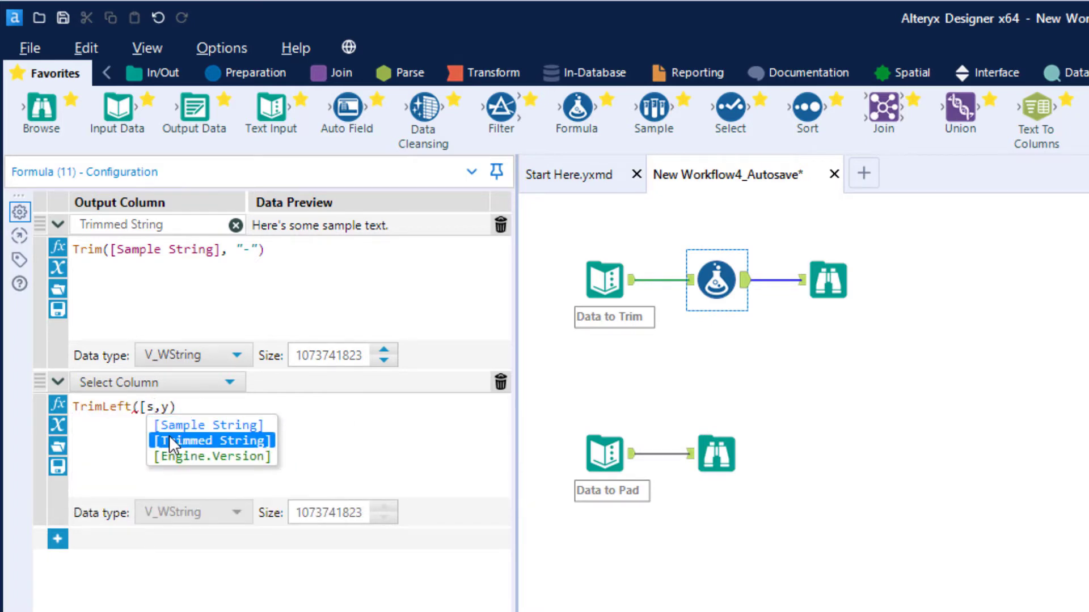
pyautogui.press('Up')
pyautogui.press('Return')
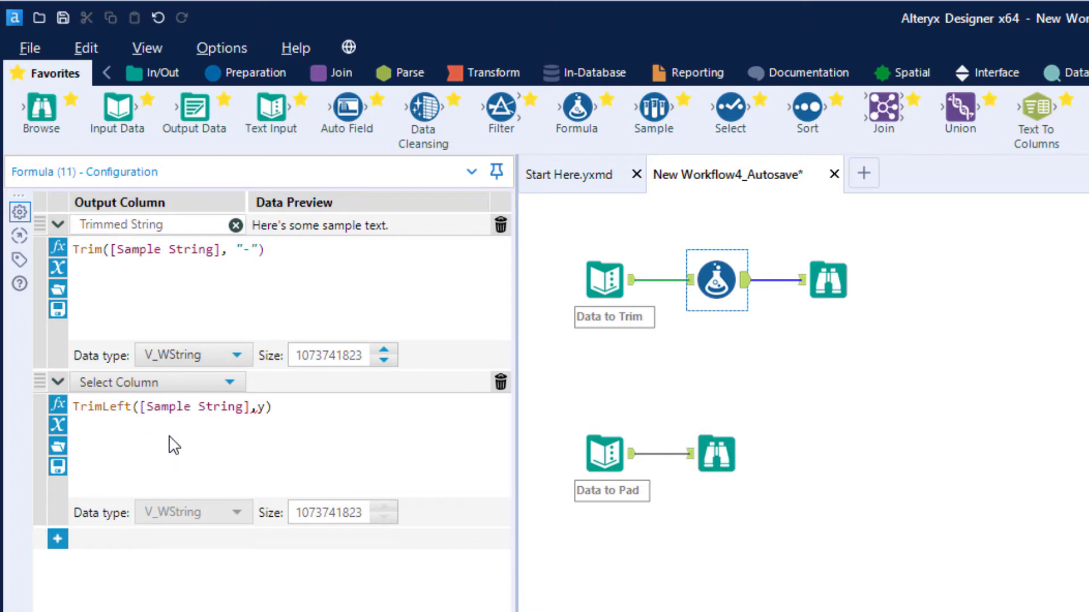
pyautogui.hotkey('shift', 'Right')
pyautogui.write('"-"')
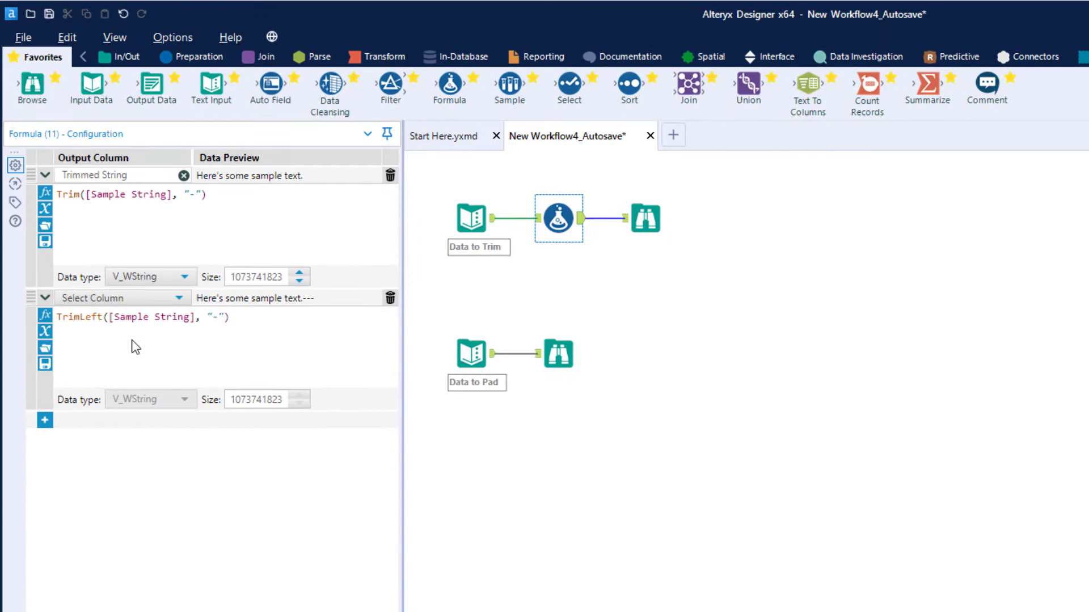
pyautogui.click(272, 337)
# Add a third column Trimmed Right with TrimRight([Sample String], "-")
pyautogui.click(45, 421)
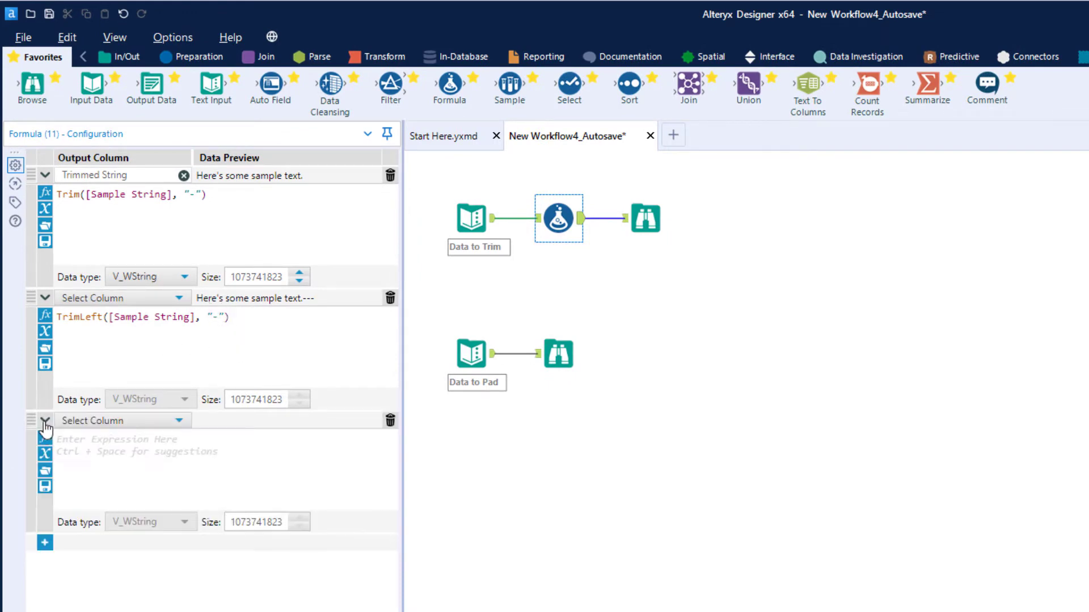
pyautogui.click(145, 423)
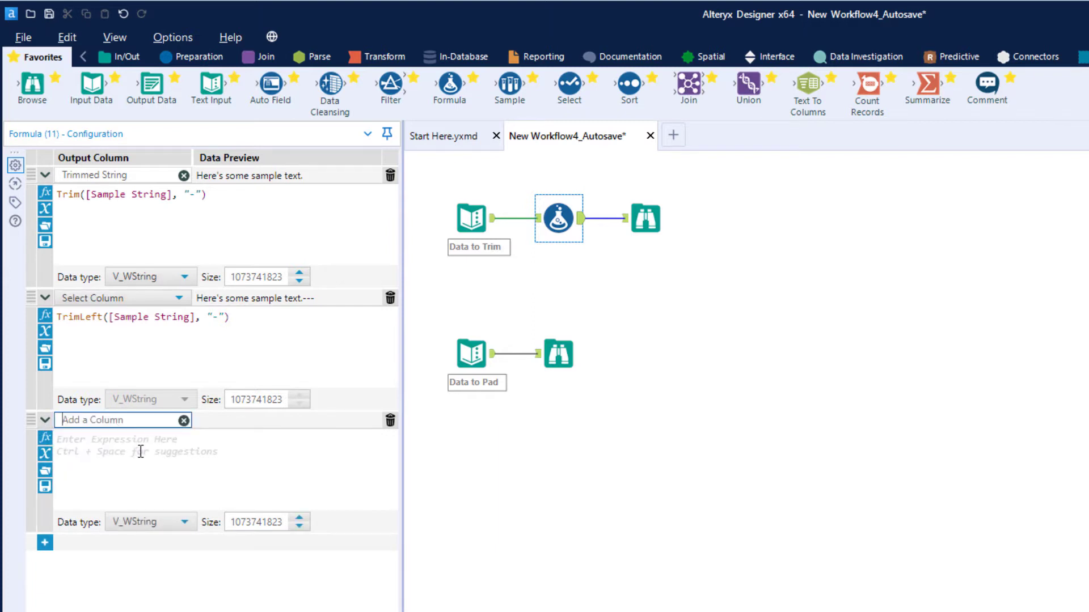
pyautogui.write('Trimmed Right')
pyautogui.click(140, 452)
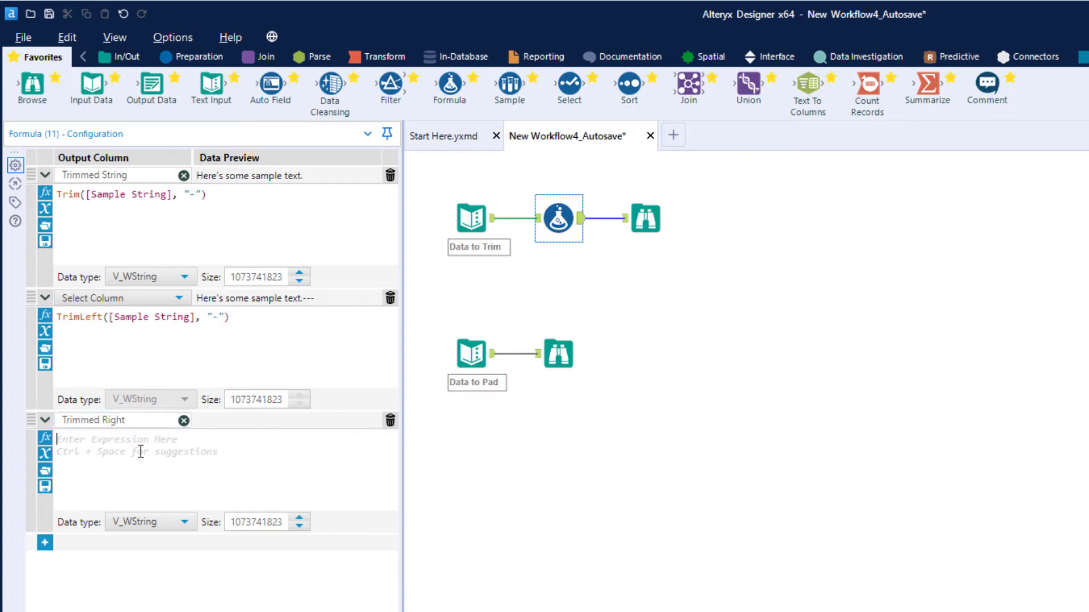
pyautogui.write('trim')
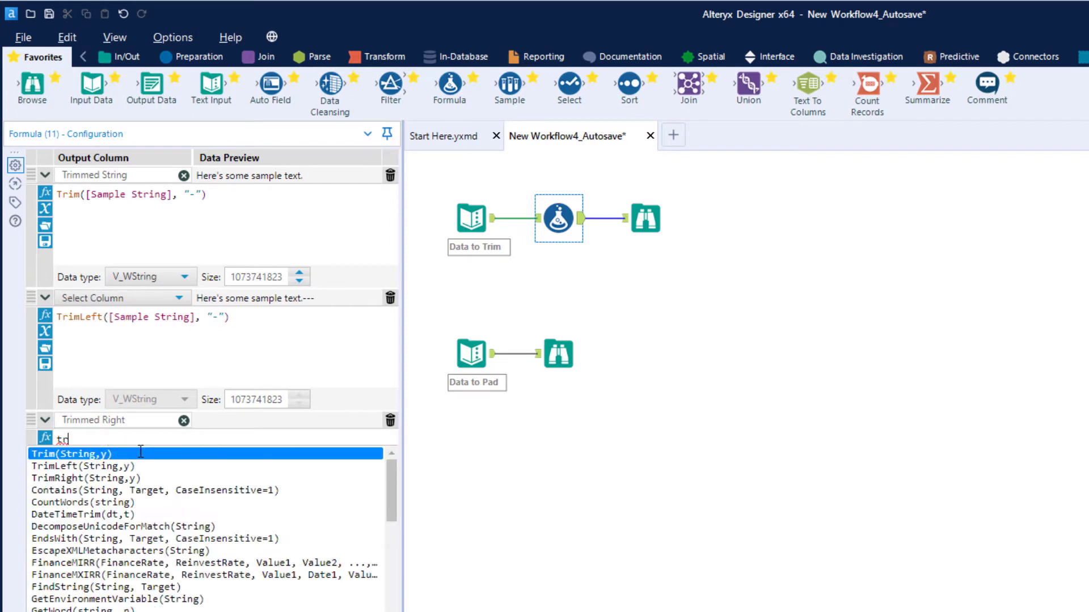
pyautogui.press('Down')
pyautogui.press('Down')
pyautogui.press('Return')
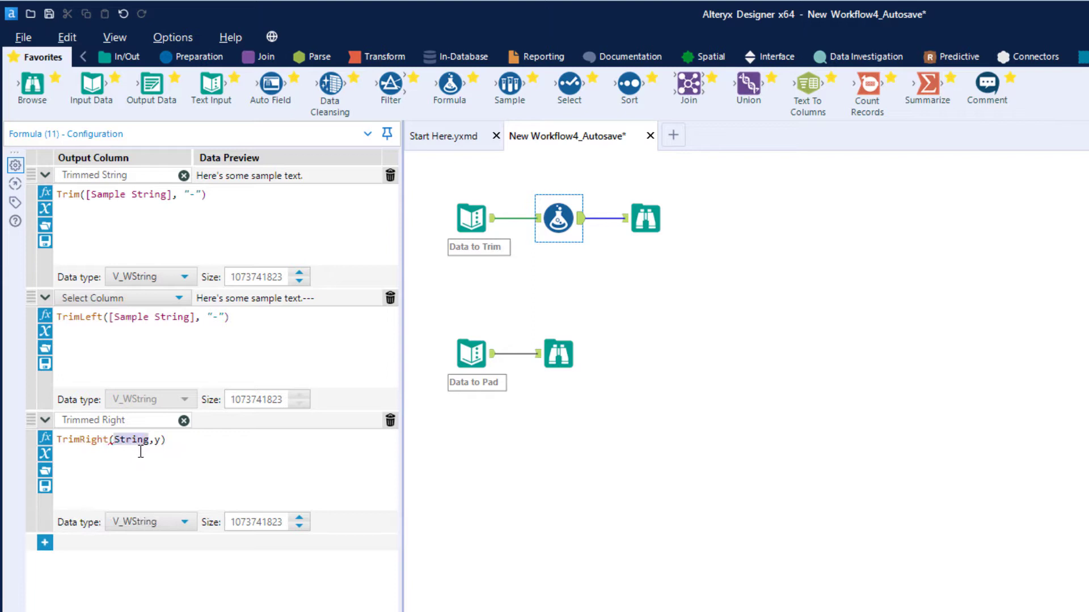
pyautogui.write('[')
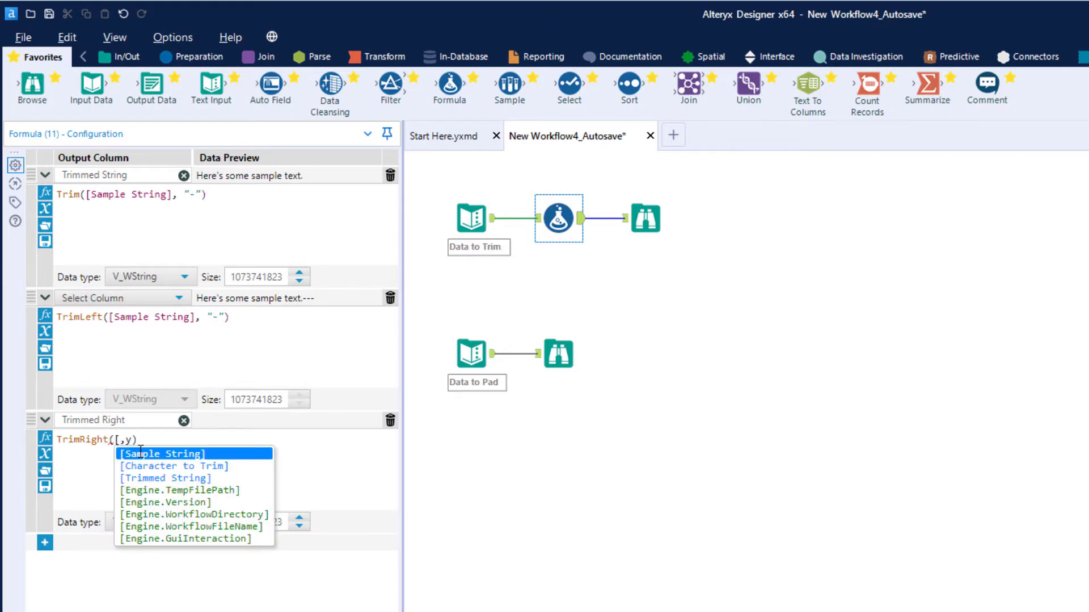
pyautogui.press('Return')
pyautogui.press('Delete')
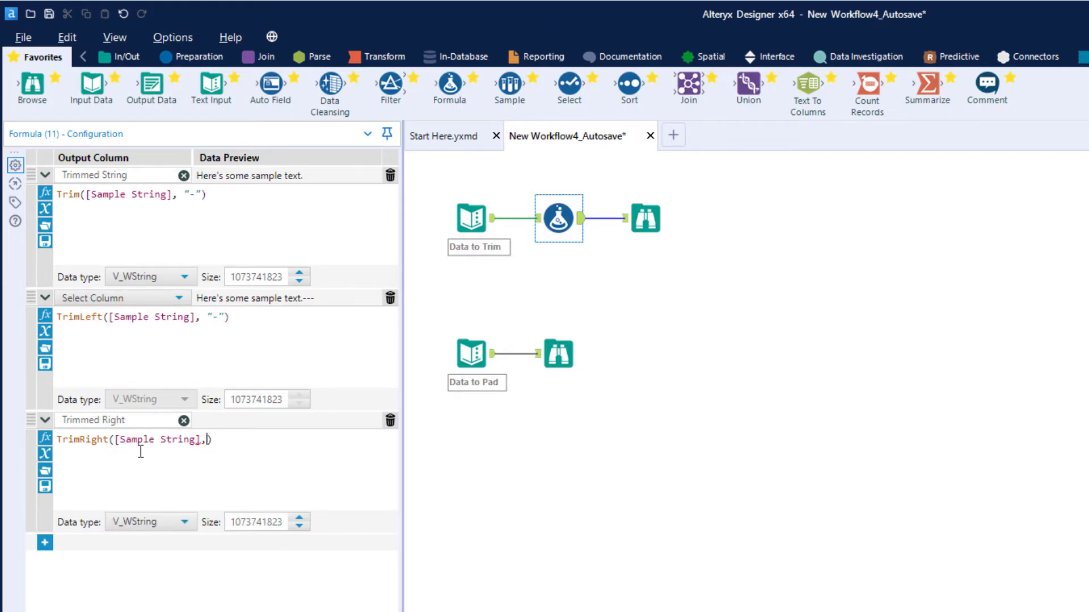
pyautogui.write('"-"')
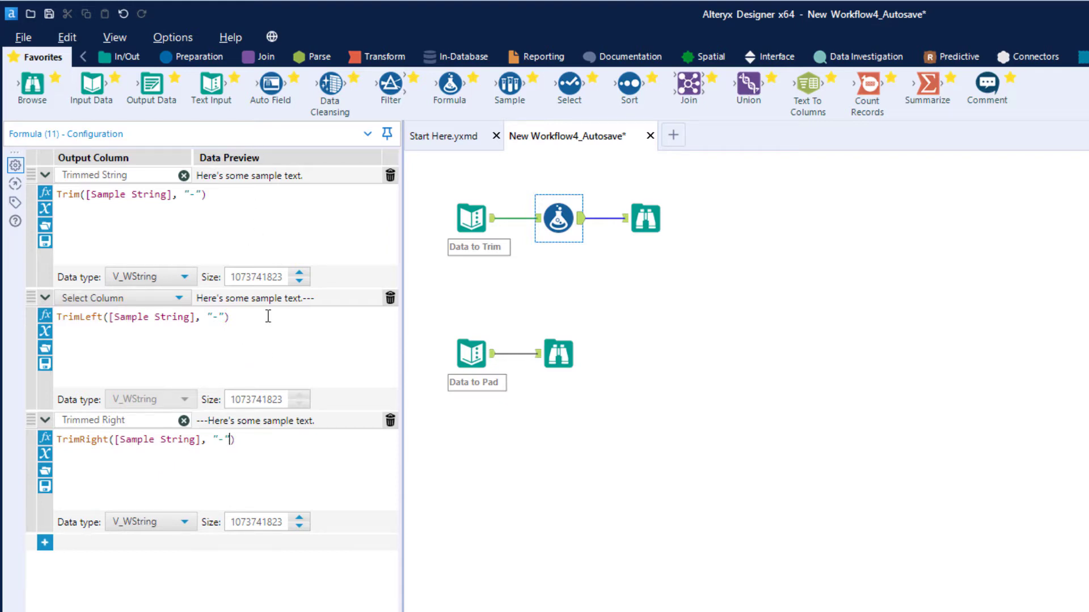
# Run the workflow, which reports an error in the Formula tool
pyautogui.hotkey('ctrl', 'r')
pyautogui.click(879, 189)
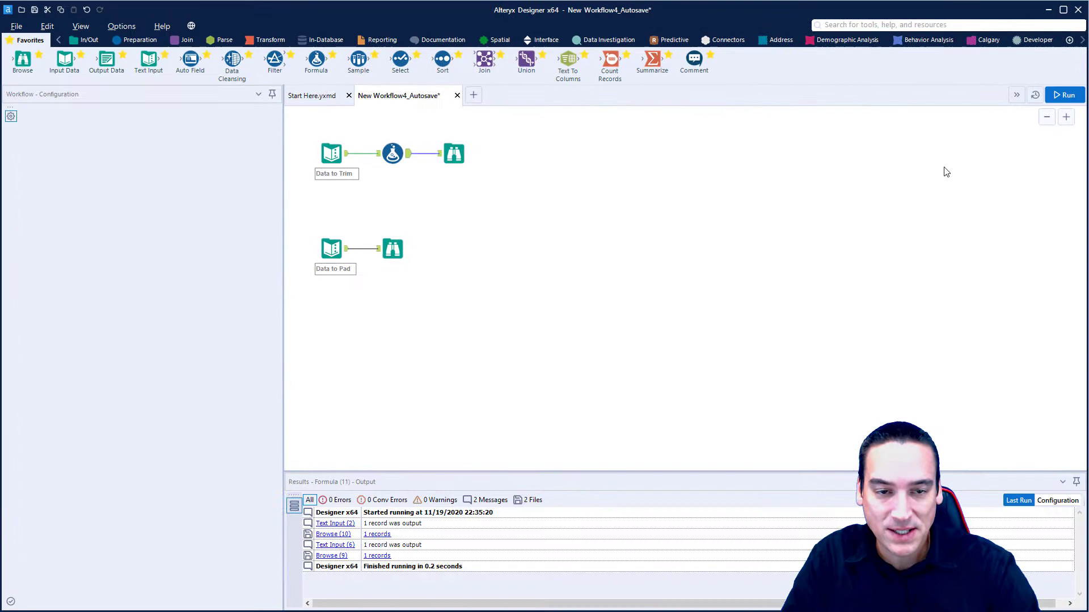
pyautogui.click(1063, 94)
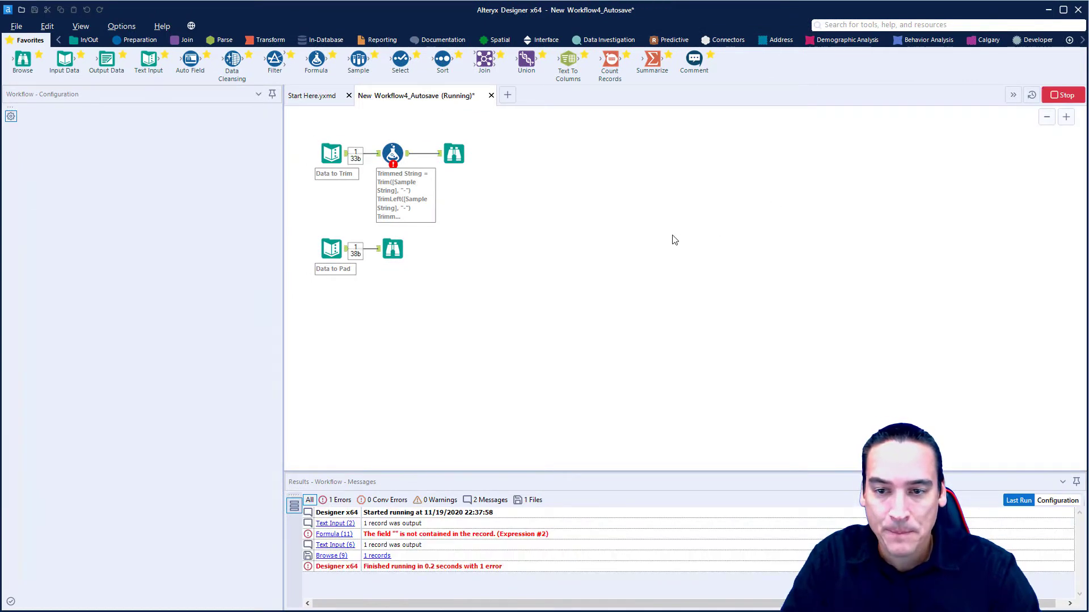
pyautogui.click(657, 351)
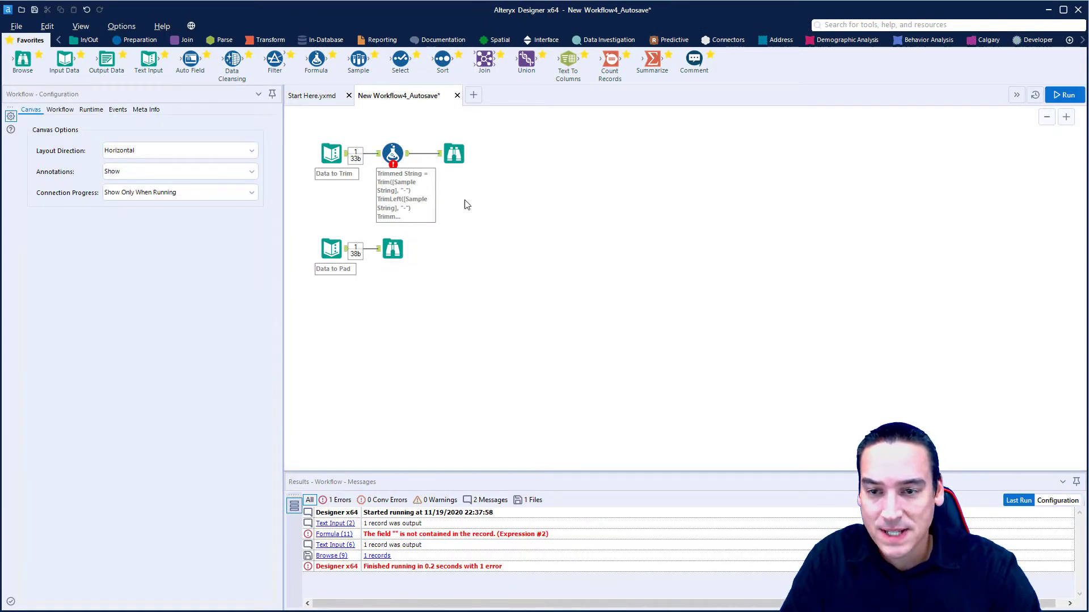
# Send the TrimLeft expression's output to a new column named Trimmed Left
pyautogui.click(396, 156)
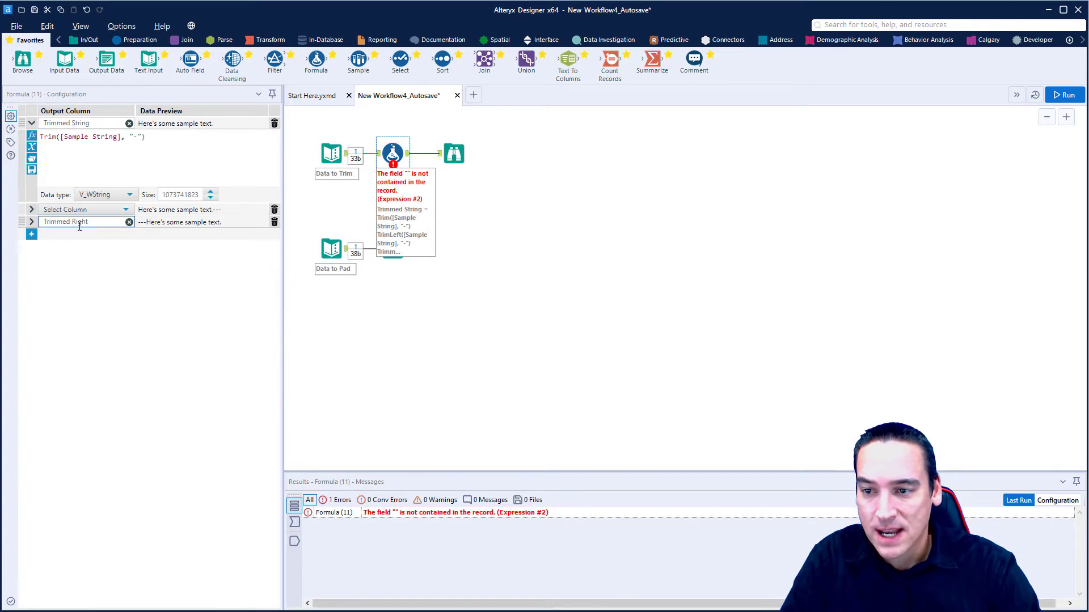
pyautogui.click(31, 210)
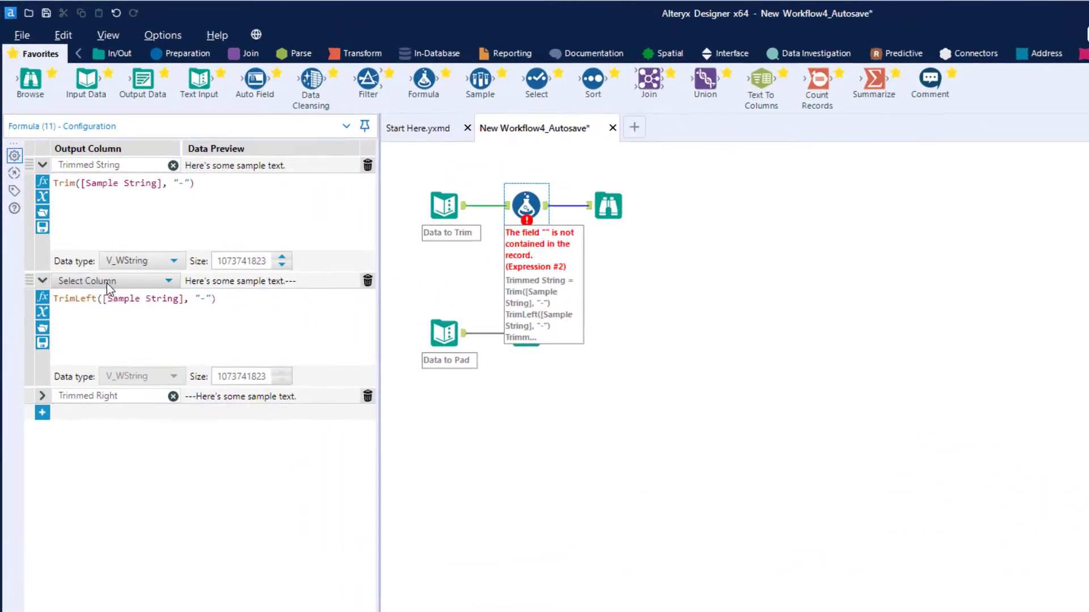
pyautogui.click(106, 284)
pyautogui.click(108, 295)
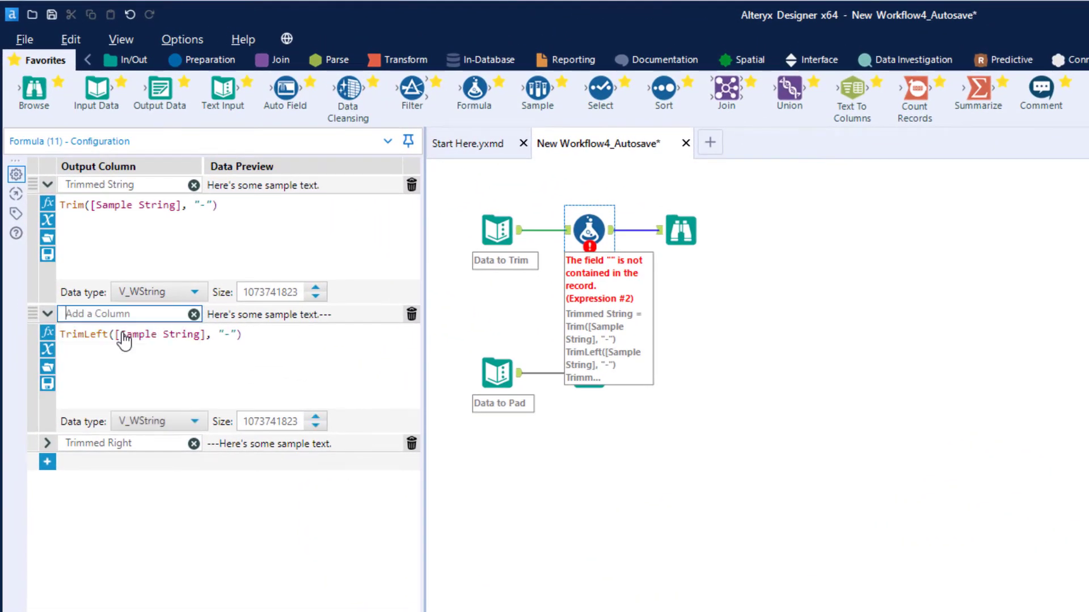
pyautogui.write('Trimmed Left')
pyautogui.click(944, 274)
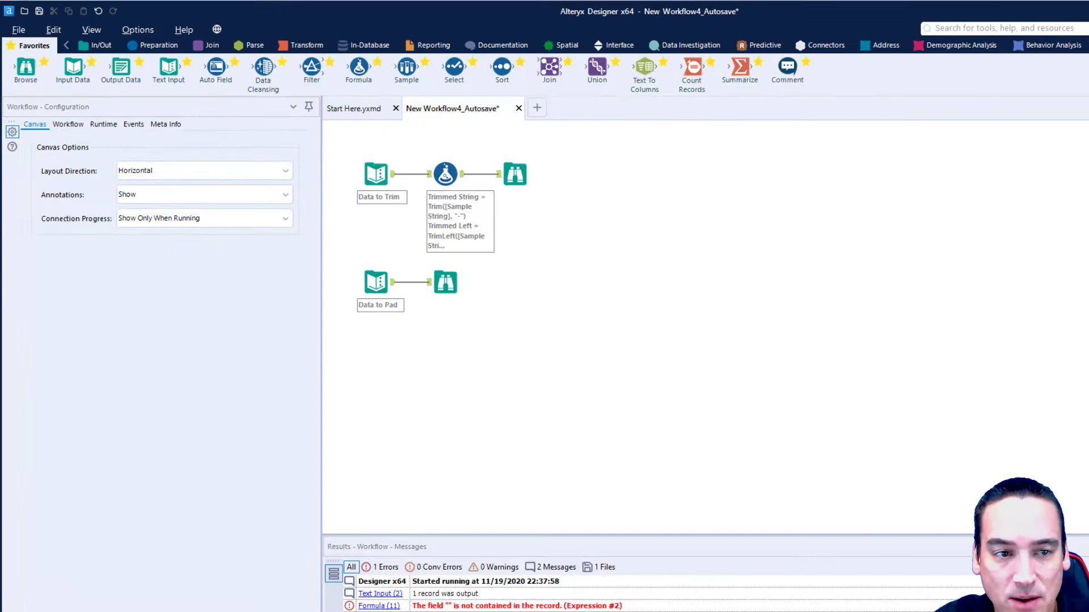
# Rerun the workflow and compare the trimmed output with the Data to Trim input
pyautogui.click(1088, 142)
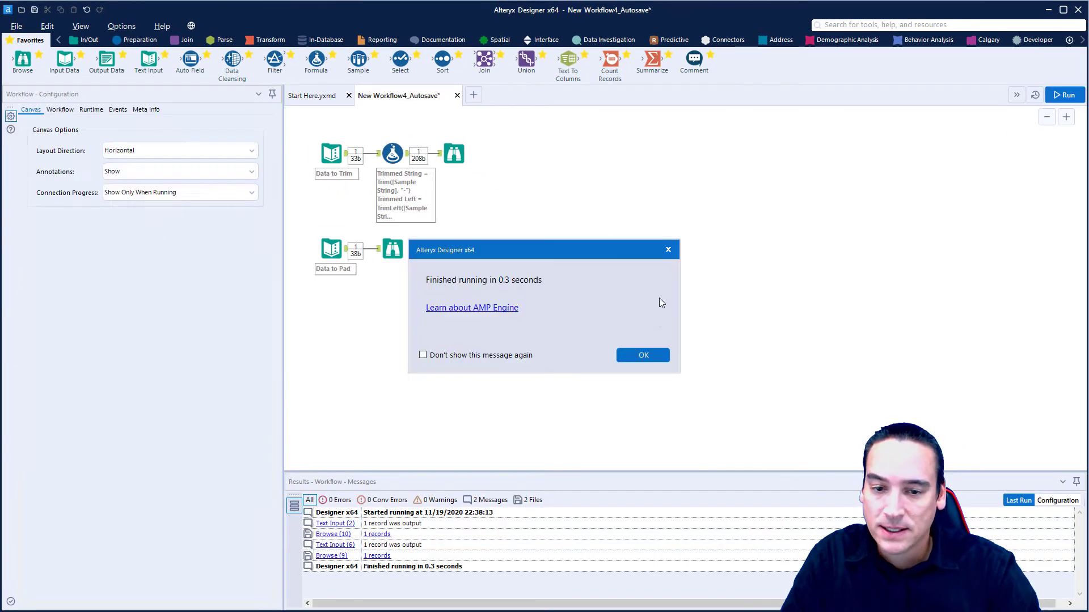
pyautogui.click(658, 354)
pyautogui.click(455, 151)
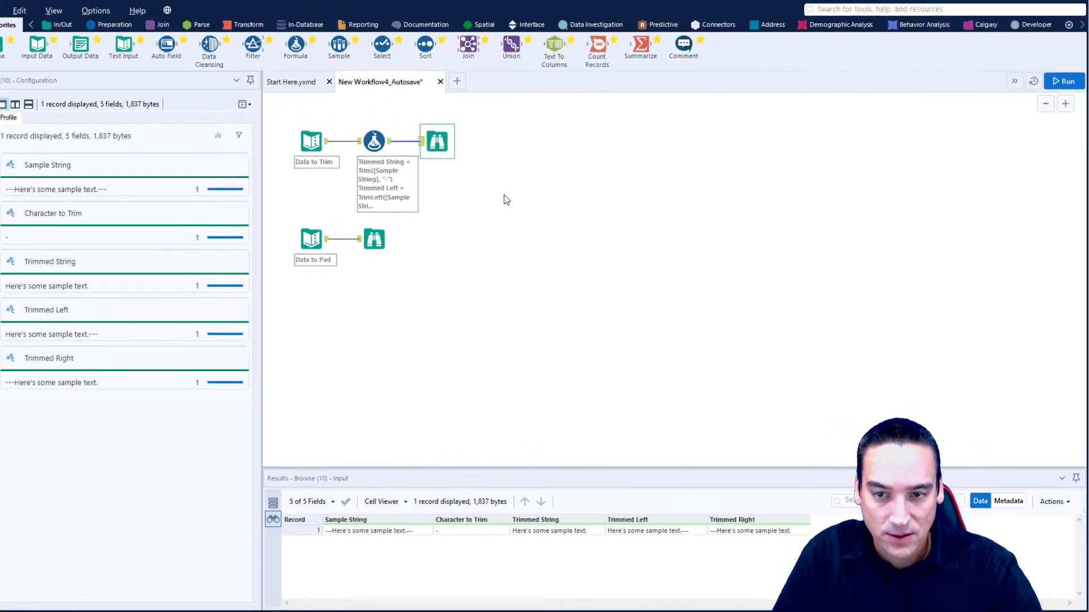
pyautogui.click(328, 88)
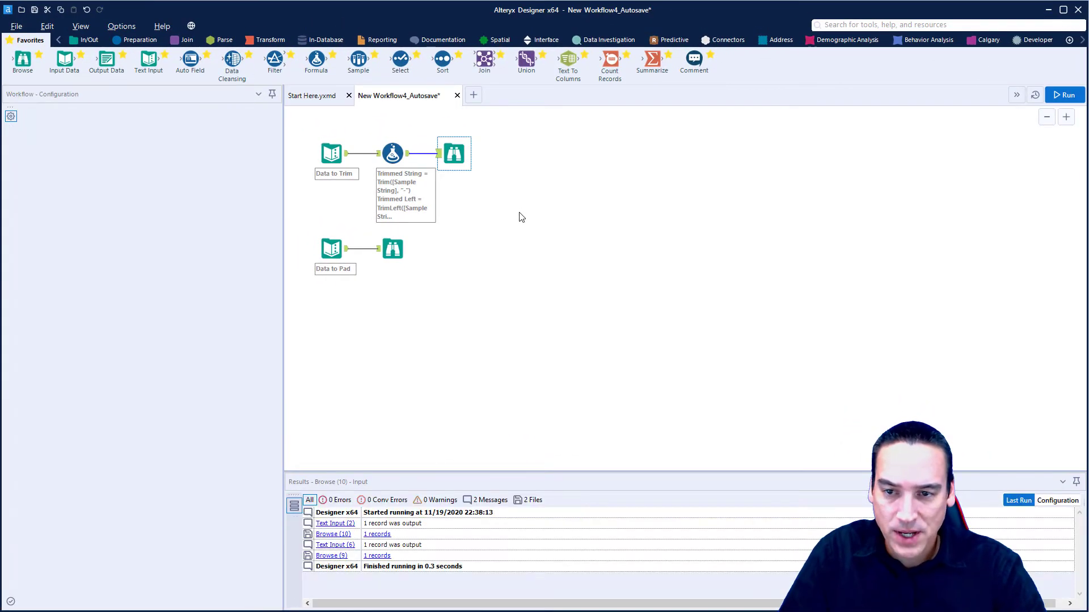
pyautogui.click(325, 154)
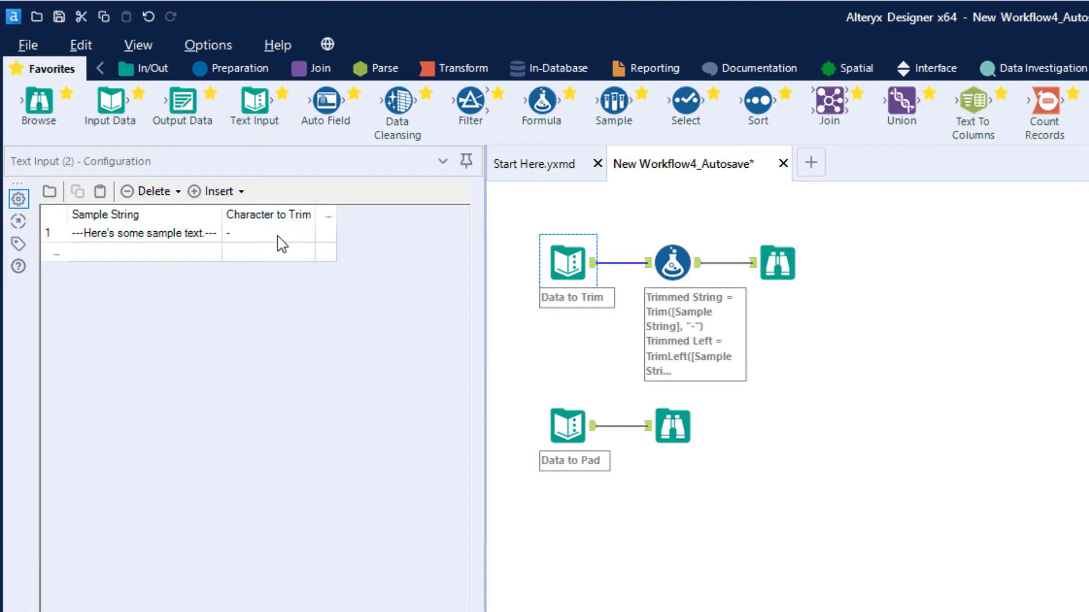
# Replace the hyphen in the Trim formula with the [Character to Trim] field
pyautogui.click(672, 263)
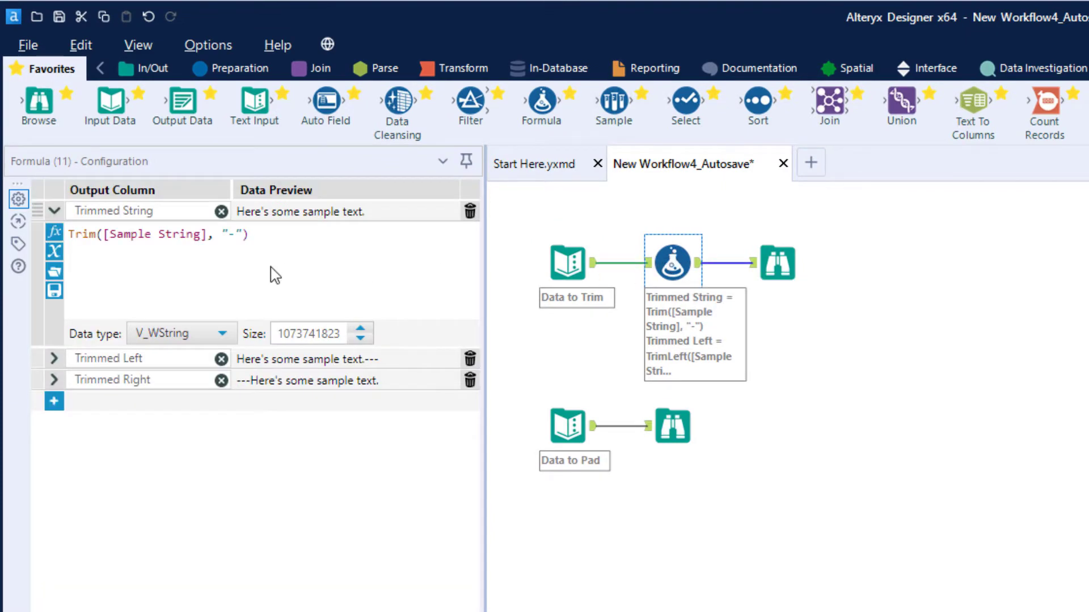
pyautogui.click(245, 249)
pyautogui.press('BackSpace')
pyautogui.press('BackSpace')
pyautogui.press('BackSpace')
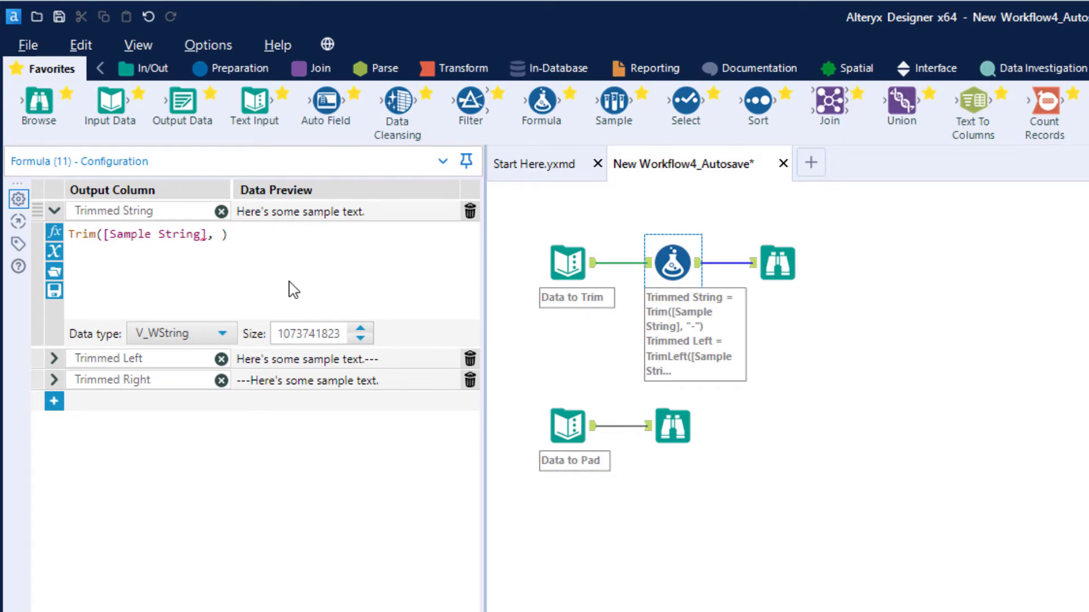
pyautogui.write('[')
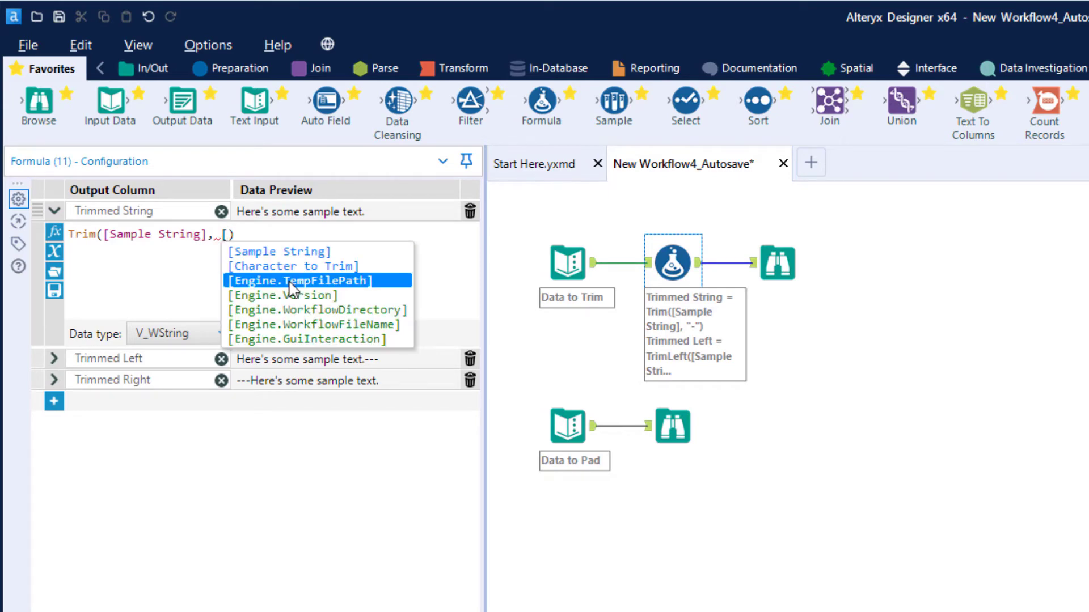
pyautogui.click(294, 267)
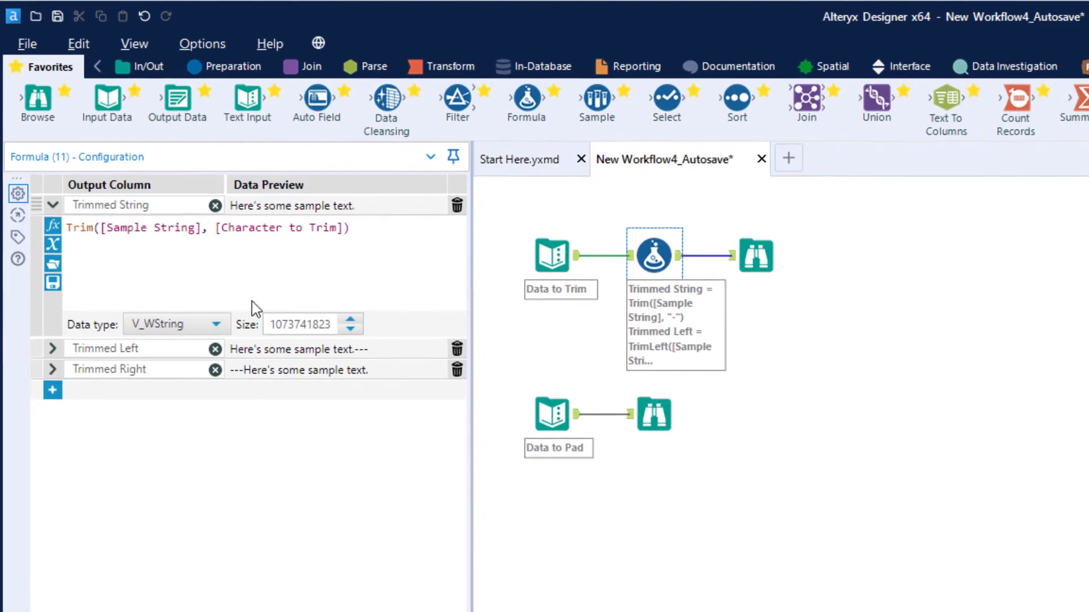
# Swap the hyphen for [Character to Trim] in the TrimLeft and TrimRight formulas
pyautogui.click(54, 359)
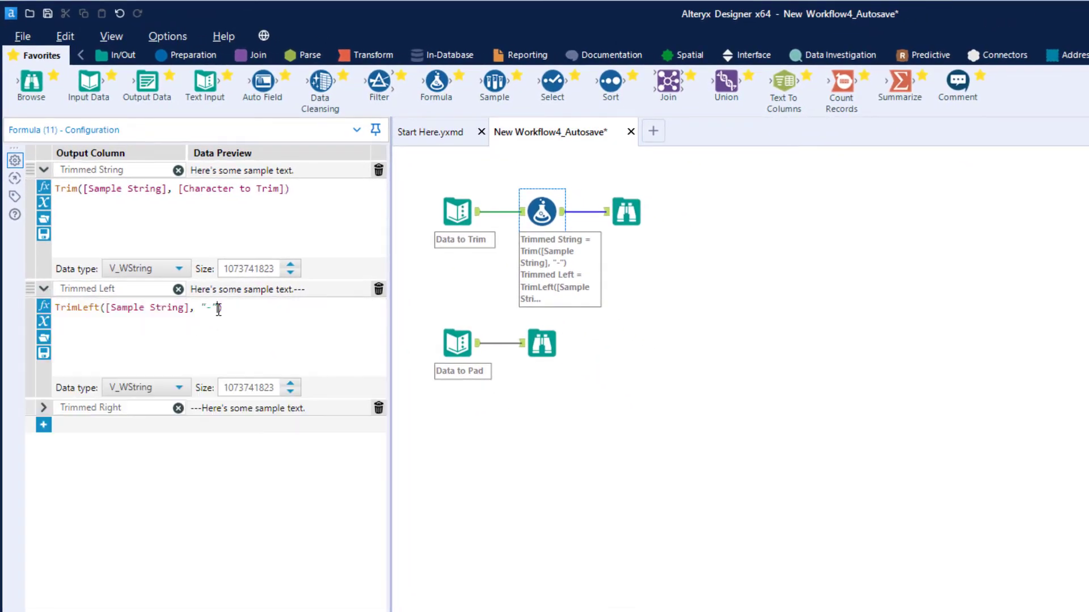
pyautogui.press('BackSpace')
pyautogui.press('BackSpace')
pyautogui.press('BackSpace')
pyautogui.write('[')
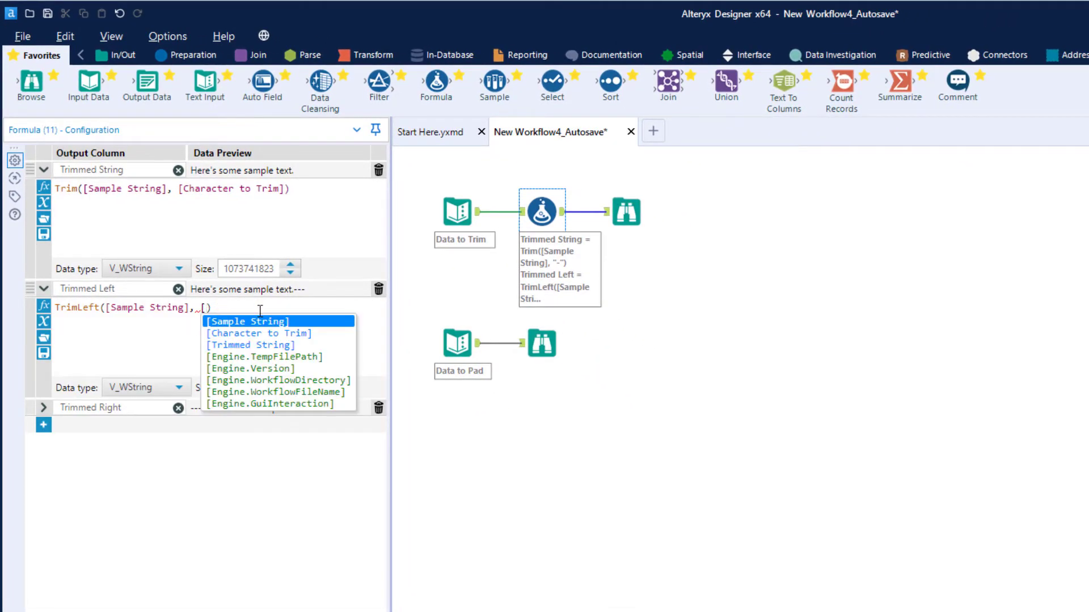
pyautogui.click(269, 336)
pyautogui.click(43, 407)
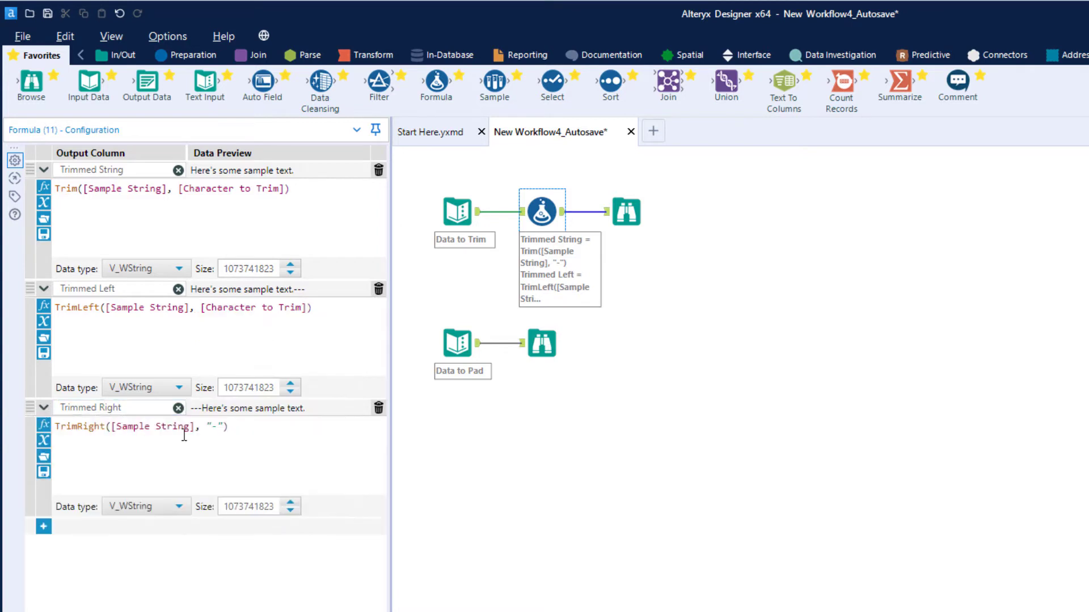
pyautogui.click(227, 426)
pyautogui.press('BackSpace')
pyautogui.press('BackSpace')
pyautogui.press('BackSpace')
pyautogui.write('[')
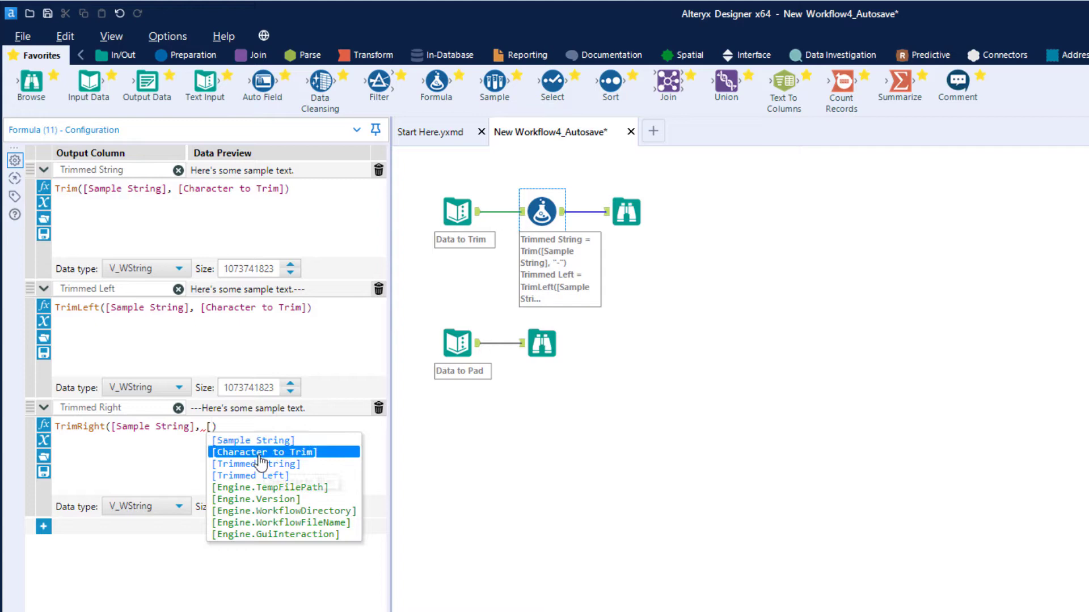
pyautogui.click(261, 452)
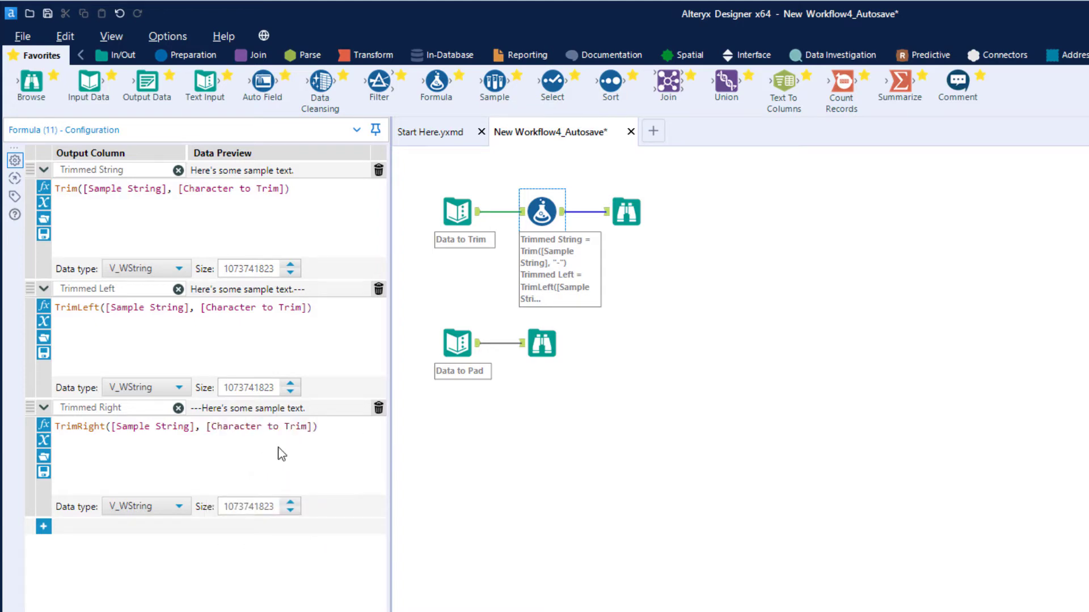
# Run the workflow, check the trimmed results, then show Data to Pad's values (123.45, '+', 0)
pyautogui.click(898, 359)
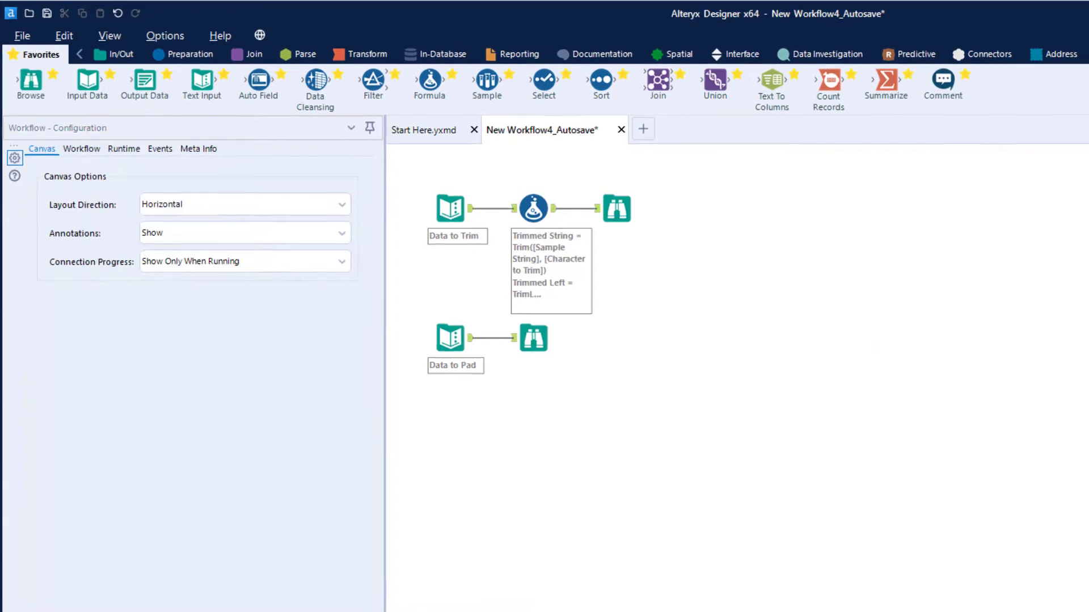
pyautogui.hotkey('ctrl', 'r')
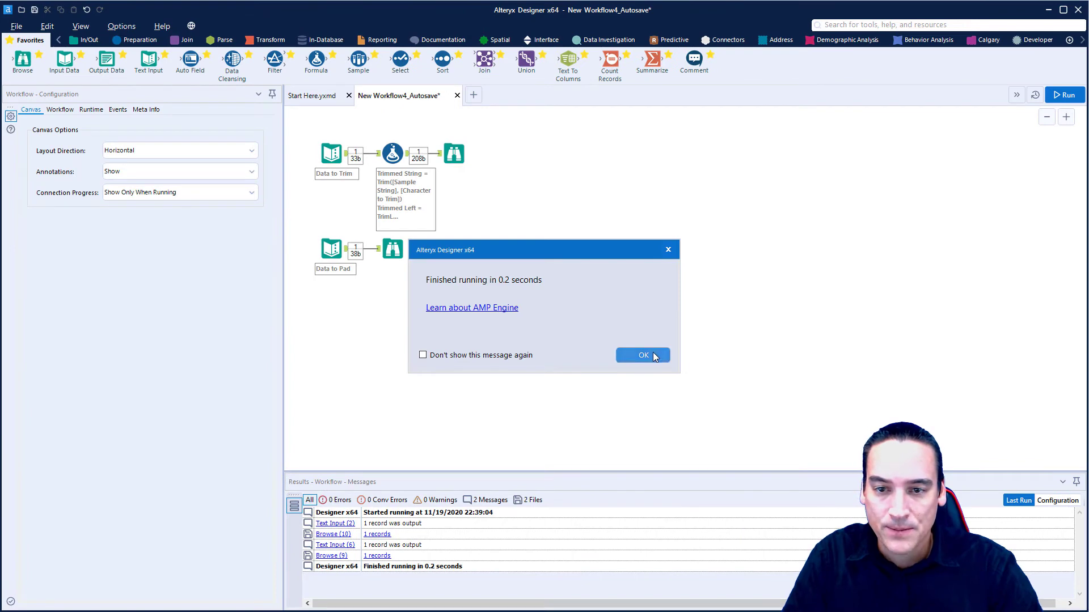
pyautogui.click(643, 355)
pyautogui.click(454, 154)
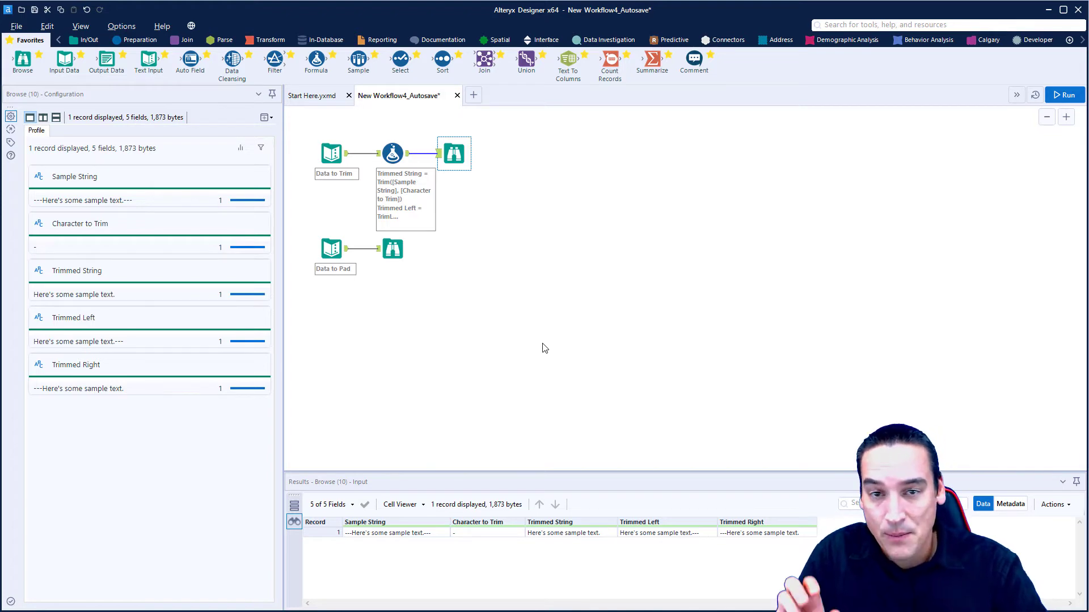
pyautogui.click(324, 246)
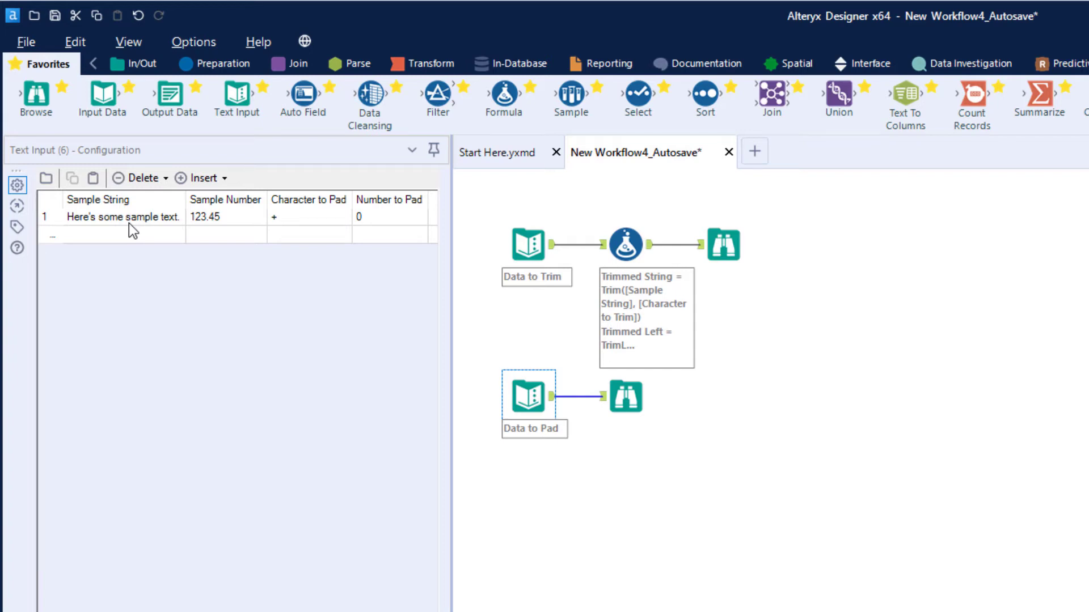
# Move the lower Browse right and the Data to Pad branch down, then drop a Formula onto the connection
pyautogui.keyDown('ctrl'); pyautogui.click(630, 397); pyautogui.keyUp('ctrl')
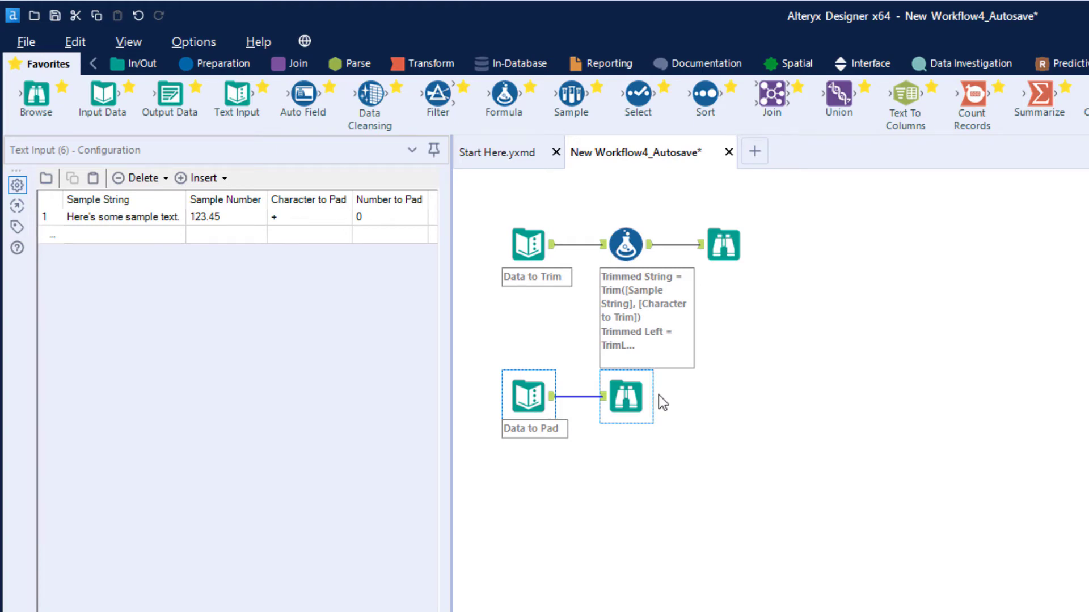
pyautogui.click(627, 396)
pyautogui.moveTo(627, 396); pyautogui.dragTo(741, 394)
pyautogui.moveTo(479, 372); pyautogui.dragTo(743, 430)
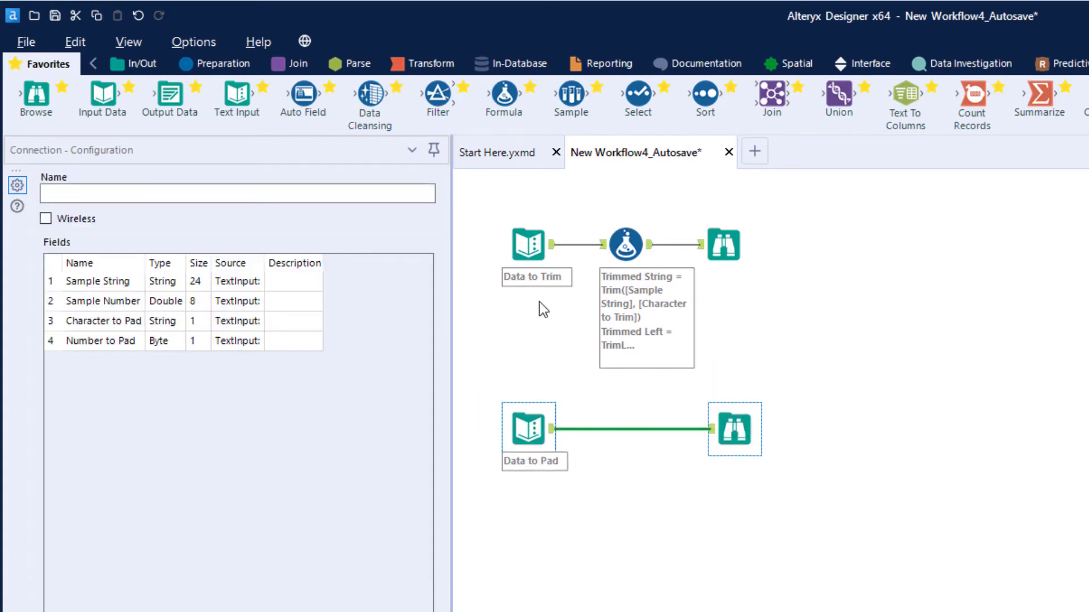
pyautogui.click(530, 342)
pyautogui.moveTo(503, 97); pyautogui.dragTo(634, 430)
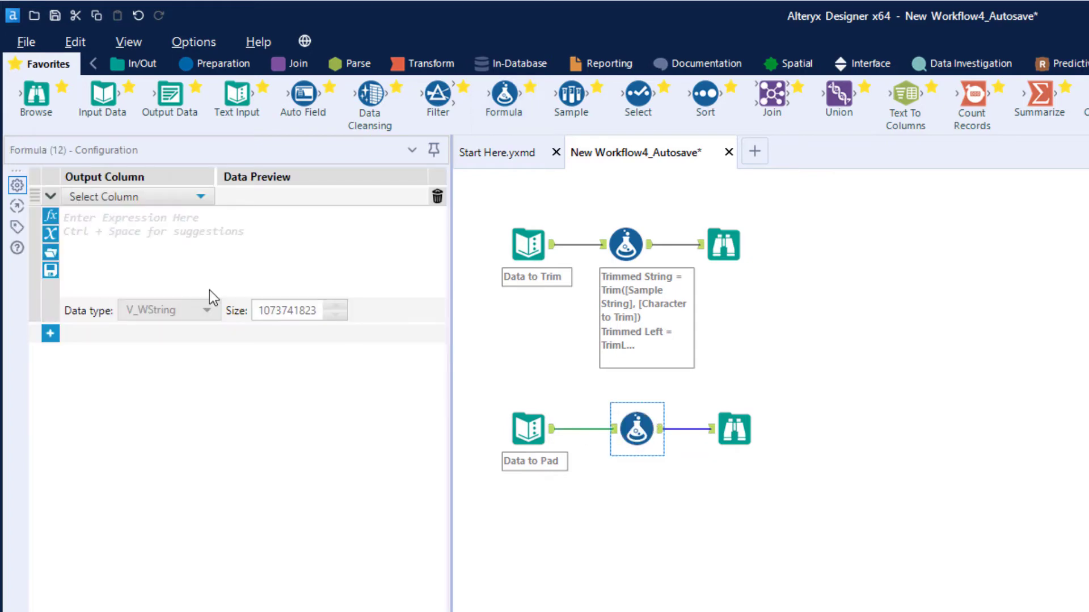
# Build the expression PadLeft([Sample String], 3, "+") in the new Formula tool
pyautogui.click(162, 221)
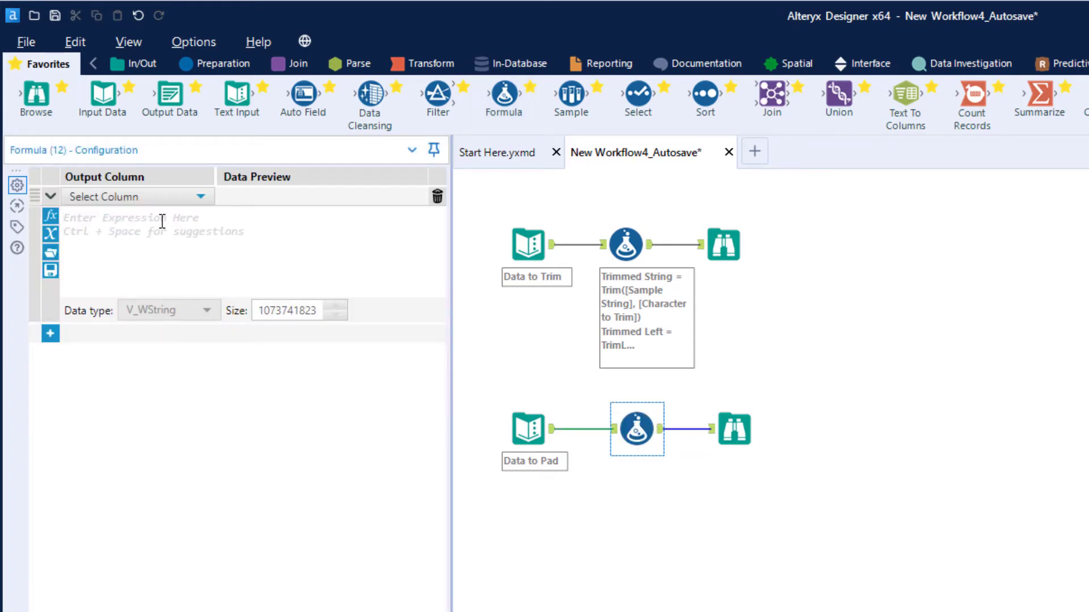
pyautogui.write('pad')
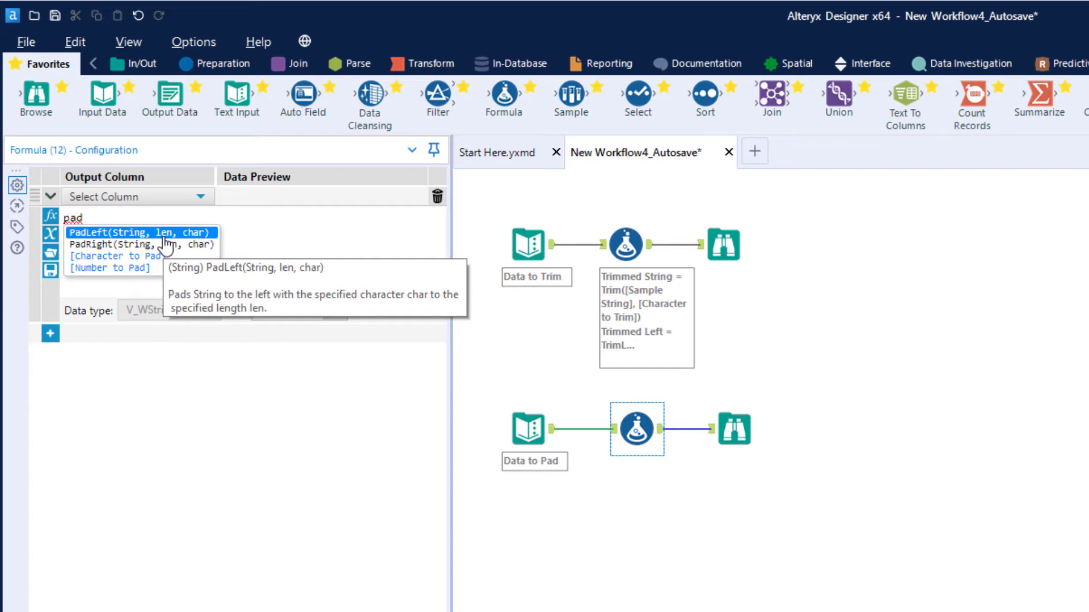
pyautogui.press('Return')
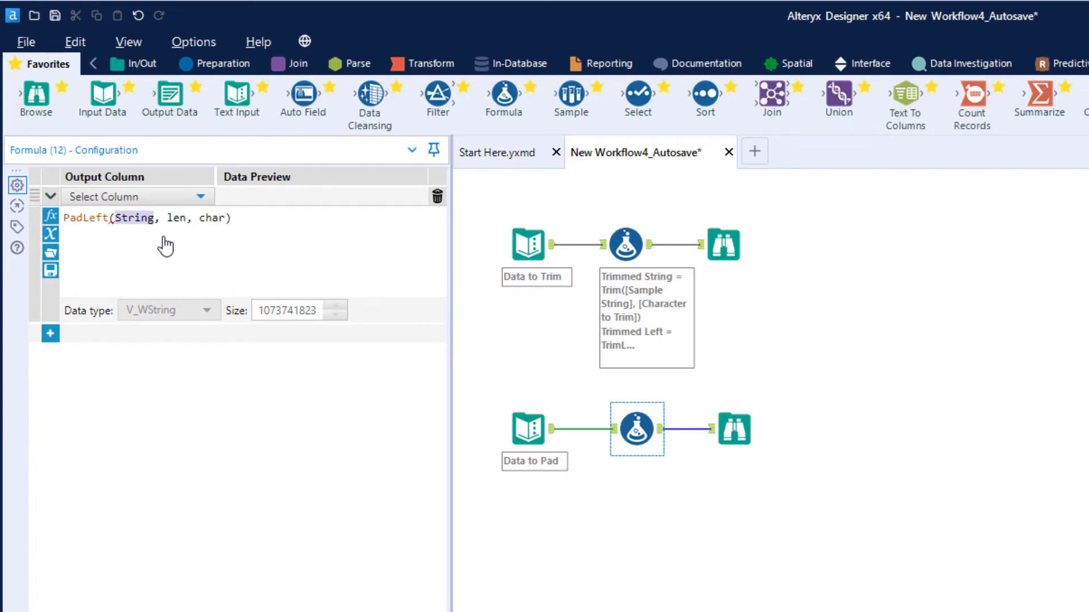
pyautogui.write('[s')
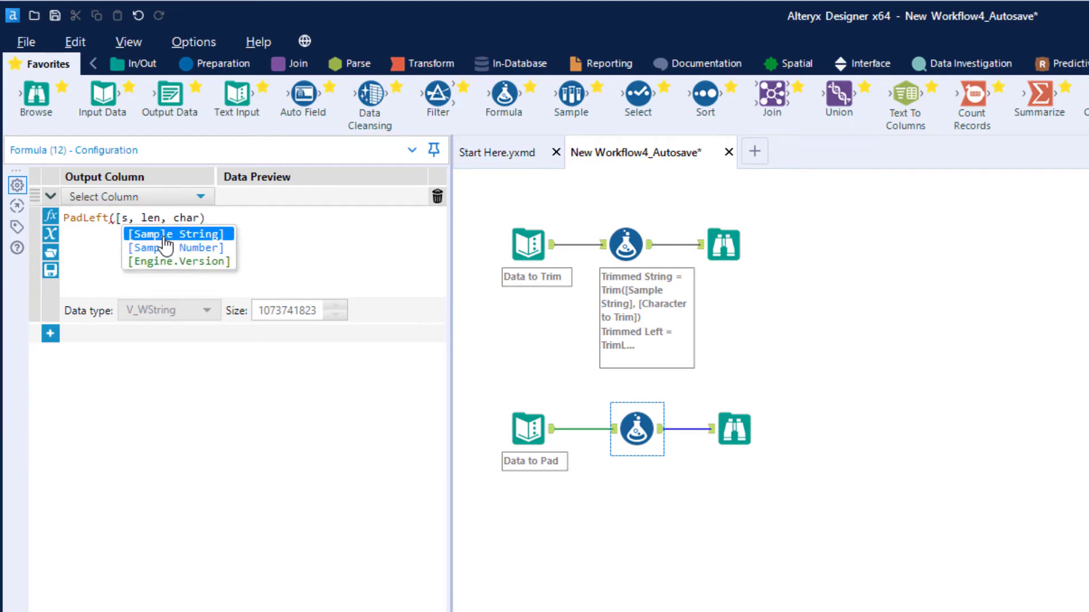
pyautogui.press('Return')
pyautogui.press('Right')
pyautogui.press('Right')
pyautogui.press('Delete')
pyautogui.press('Delete')
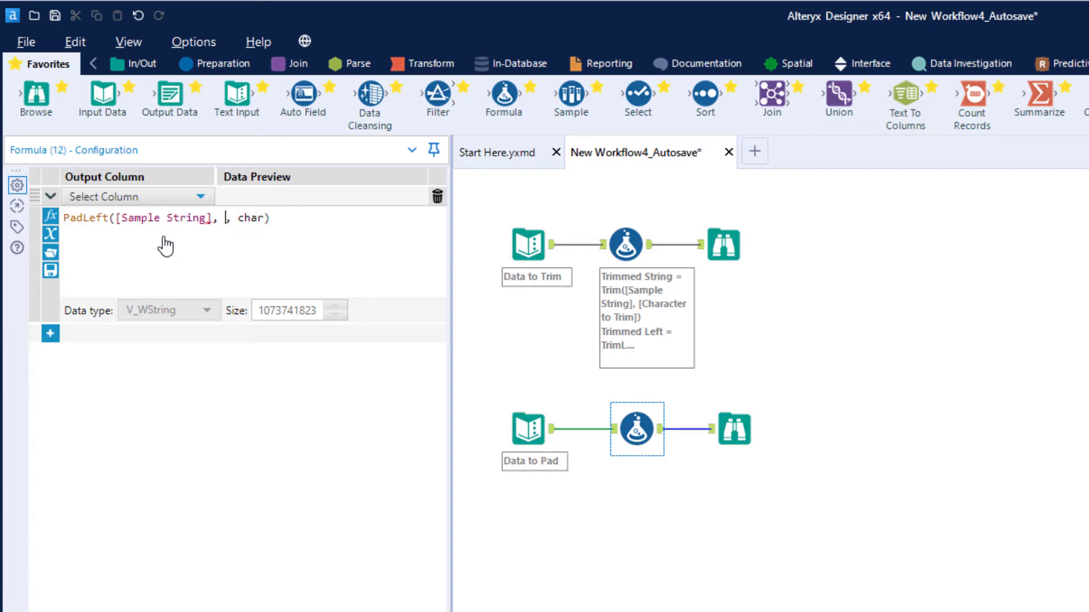
pyautogui.write('3')
pyautogui.press('Right')
pyautogui.press('Right')
pyautogui.press('Delete')
pyautogui.press('Delete')
pyautogui.press('Delete')
pyautogui.press('Delete')
pyautogui.write('"+"')
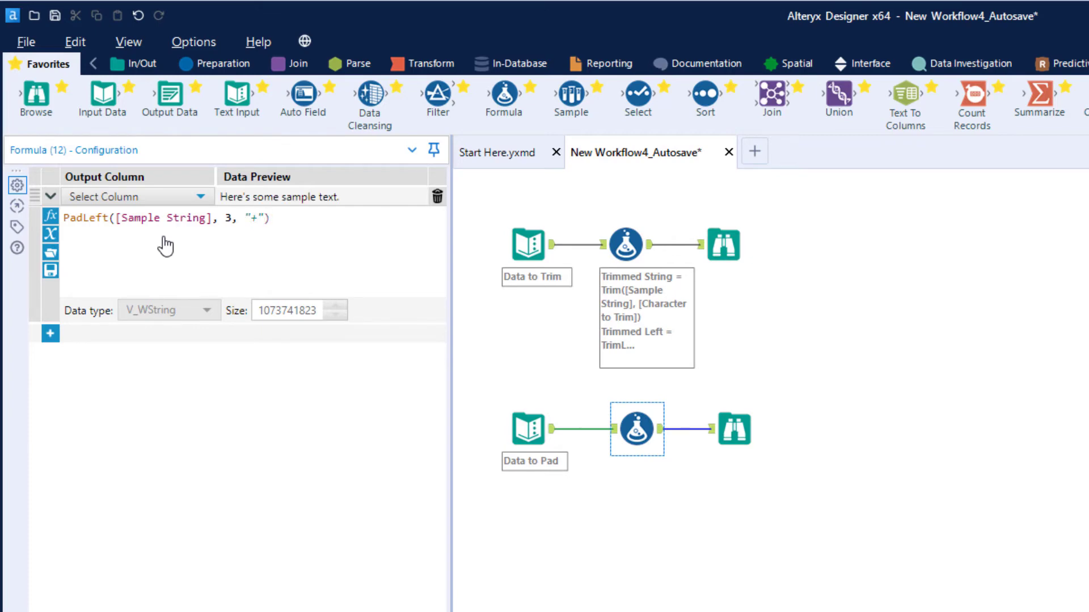
# Add a second expression PadRight([Sample String], 3, "+")
pyautogui.click(50, 334)
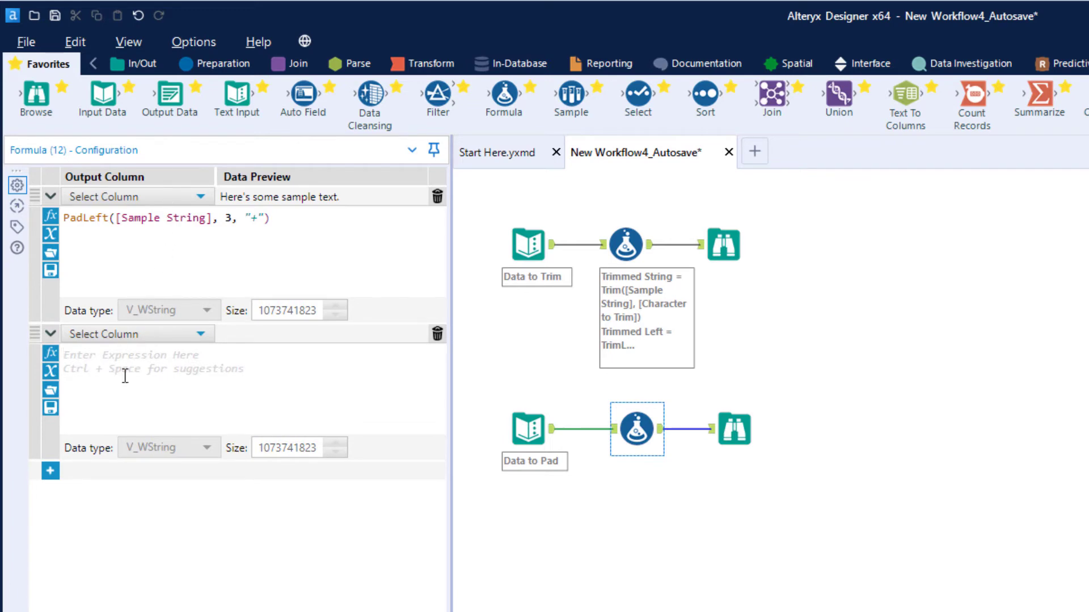
pyautogui.write('pad')
pyautogui.press('Down')
pyautogui.press('Return')
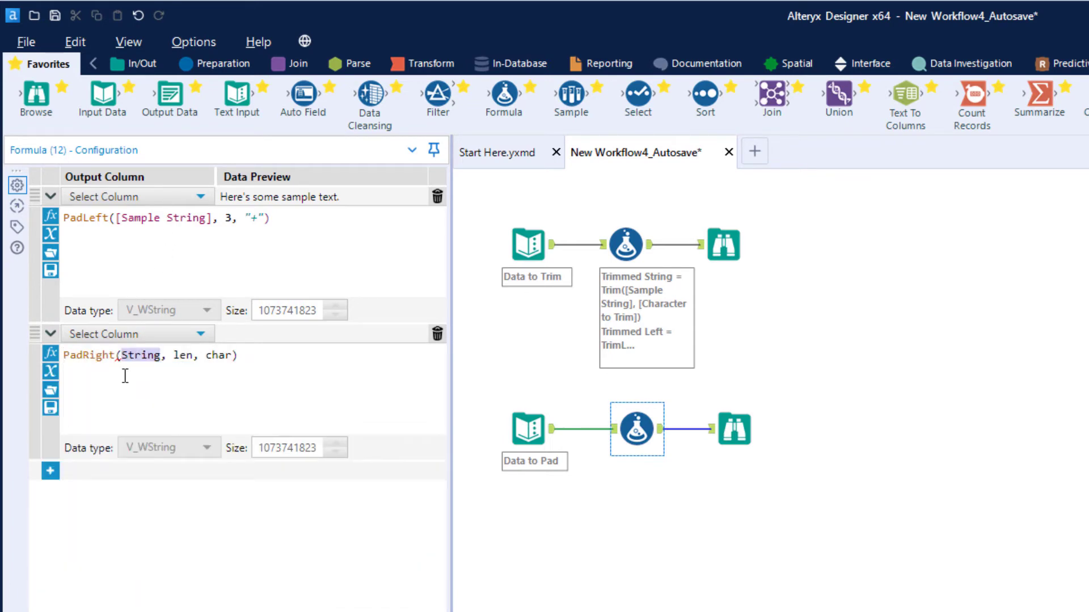
pyautogui.write('[s')
pyautogui.press('Return')
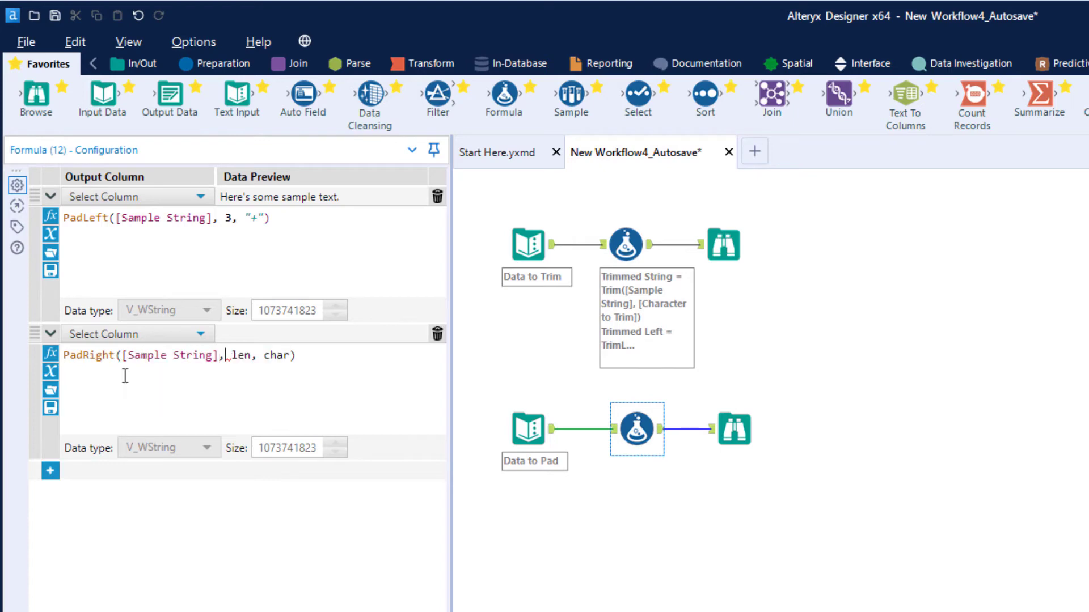
pyautogui.press('Right')
pyautogui.press('Right')
pyautogui.press('Delete')
pyautogui.press('Delete')
pyautogui.press('Delete')
pyautogui.write('3')
pyautogui.press('Right')
pyautogui.press('Right')
pyautogui.press('Delete')
pyautogui.press('Delete')
pyautogui.press('Delete')
pyautogui.press('Delete')
pyautogui.write('"+"')
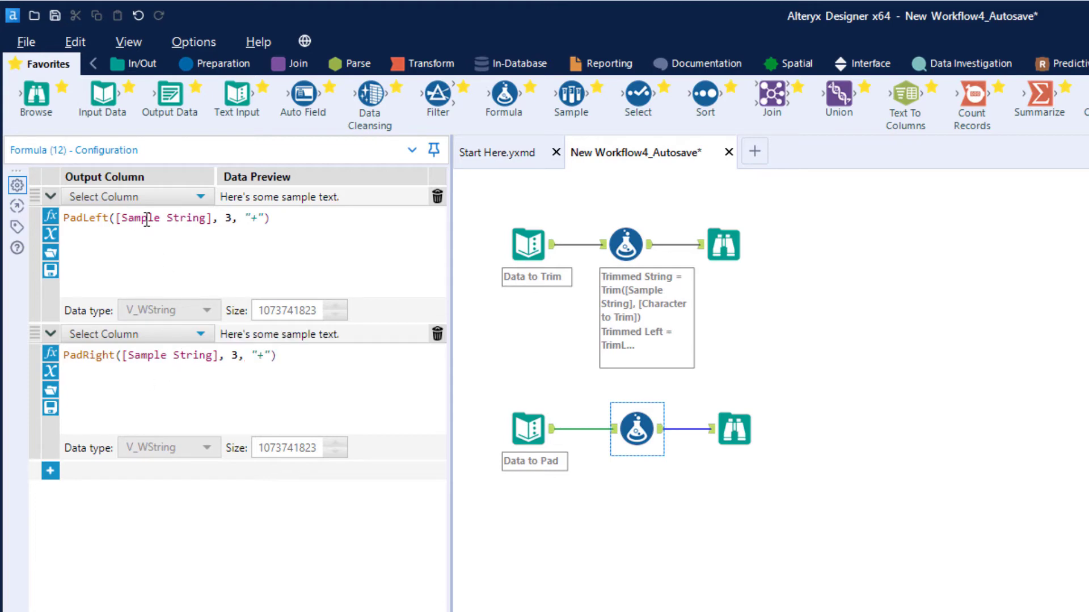
# Name the PadLeft and PadRight output columns Padded Left and Padded Right
pyautogui.click(147, 198)
pyautogui.click(146, 216)
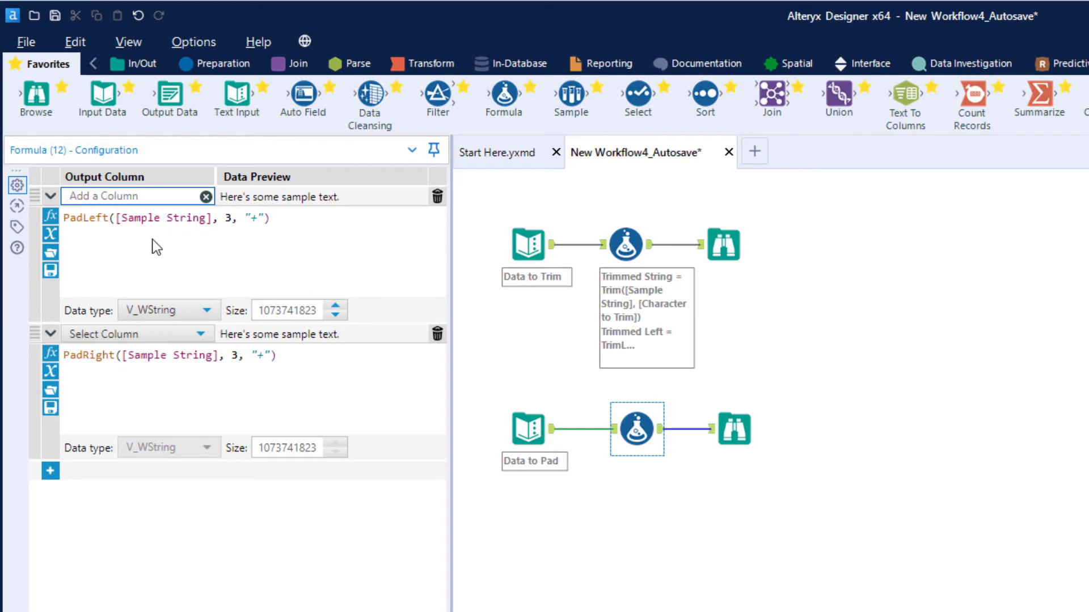
pyautogui.write('Padded Left')
pyautogui.click(144, 336)
pyautogui.click(144, 352)
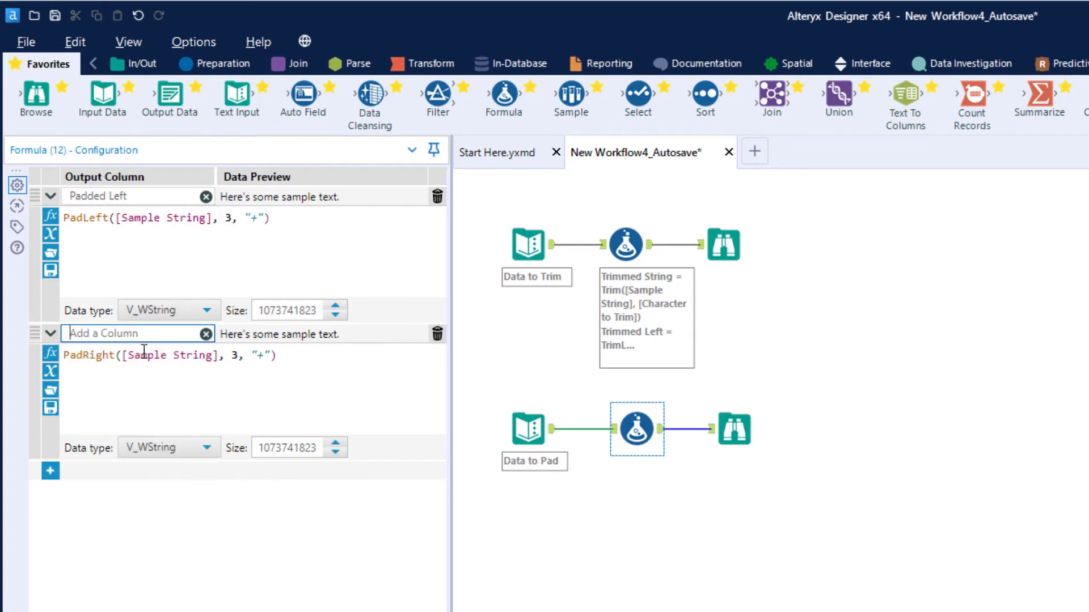
pyautogui.write('Padded Right')
pyautogui.click(326, 224)
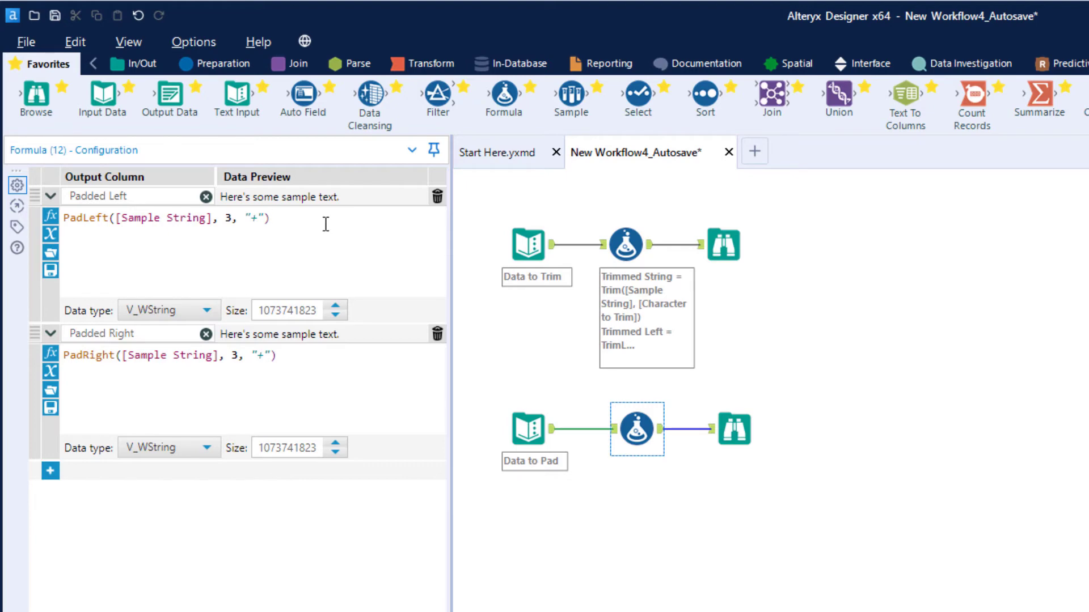
# Run the workflow and view the lower branch's Padded Left and Padded Right output
pyautogui.click(1025, 331)
pyautogui.hotkey('ctrl', 'r')
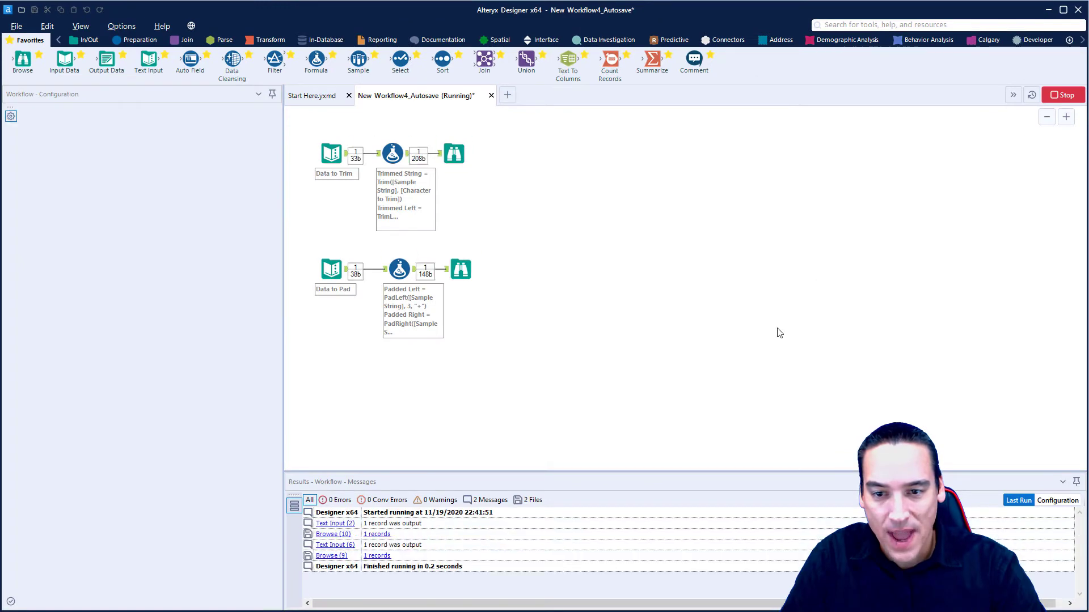
pyautogui.click(648, 355)
pyautogui.click(463, 270)
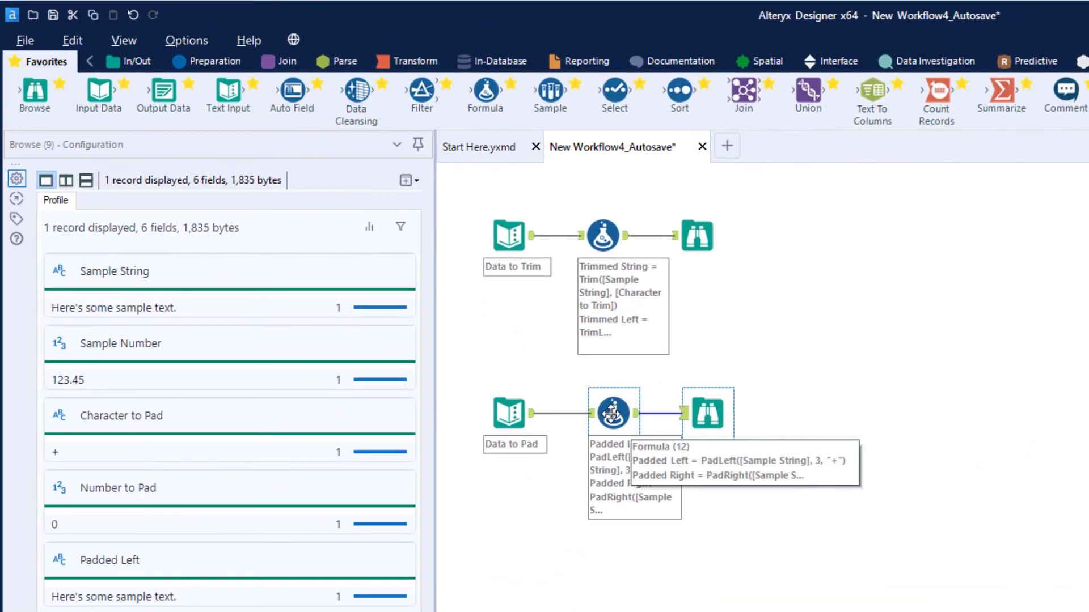
# Review the PadLeft length value in the padding Formula's expressions
pyautogui.click(150, 145)
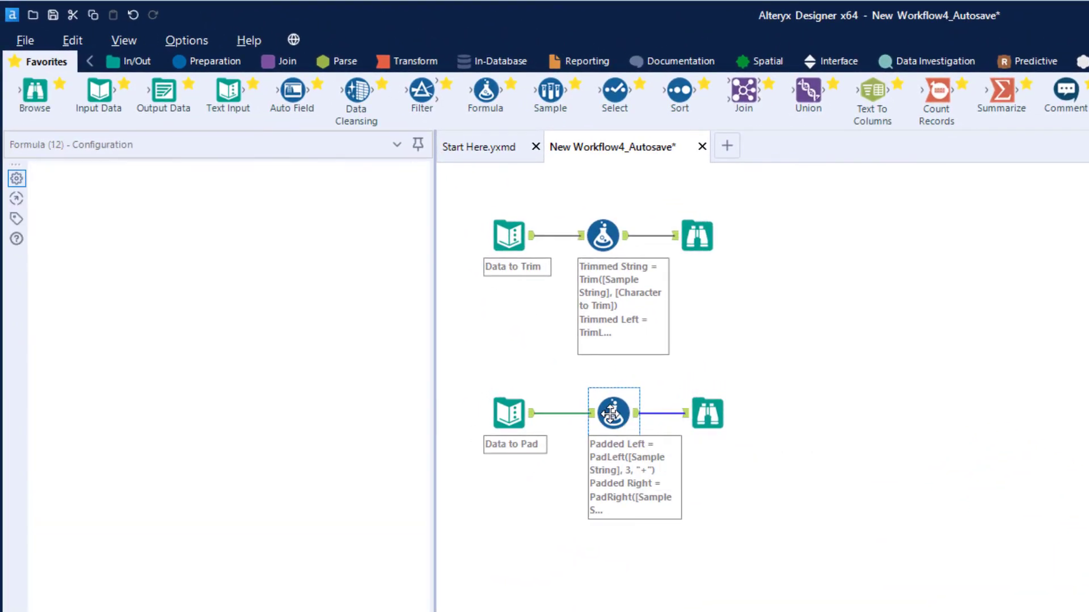
pyautogui.click(222, 210)
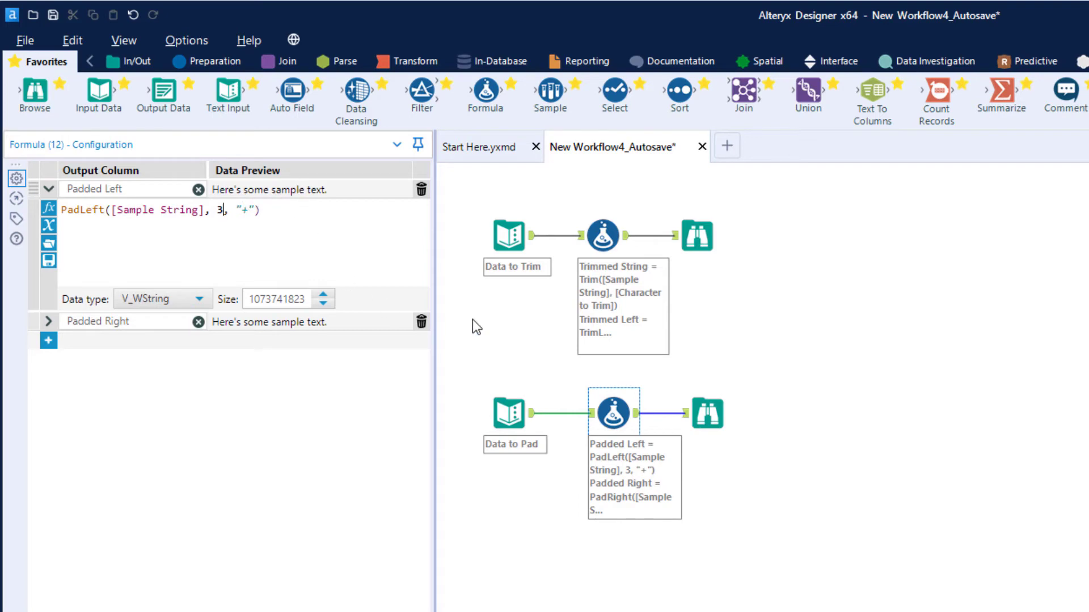
pyautogui.click(794, 365)
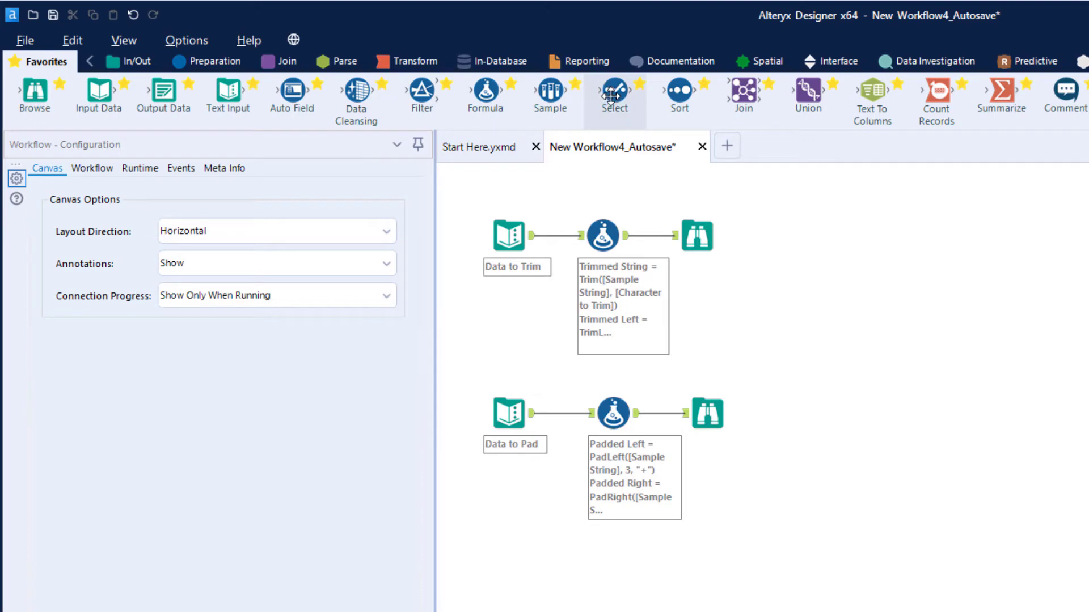
# Insert a Select tool before the padding Formula, sizing Sample String at 24, and rerun the workflow
pyautogui.moveTo(615, 91); pyautogui.dragTo(560, 413)
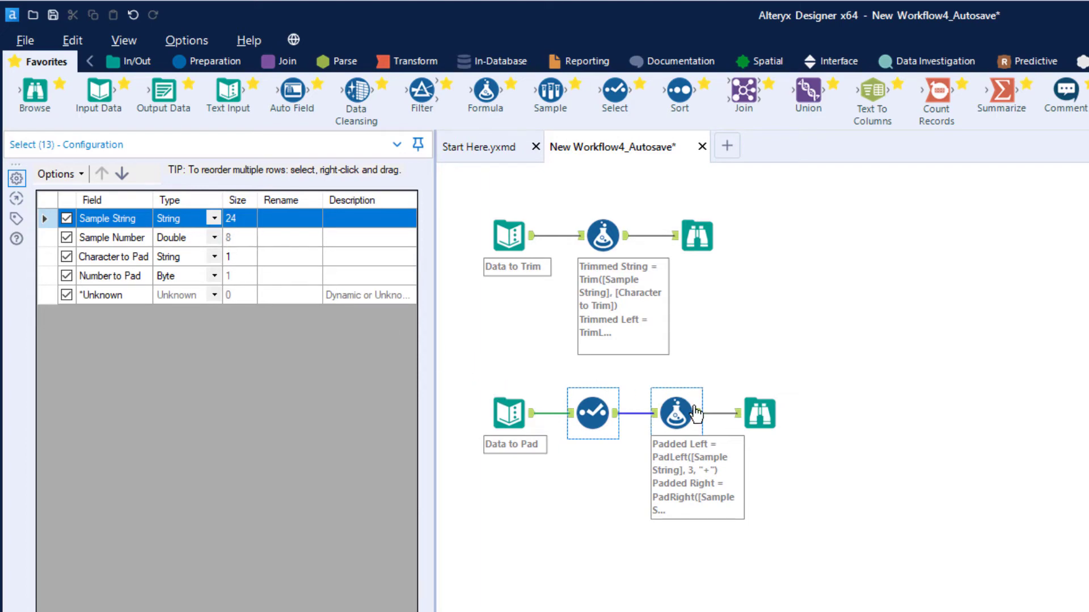
pyautogui.click(678, 413)
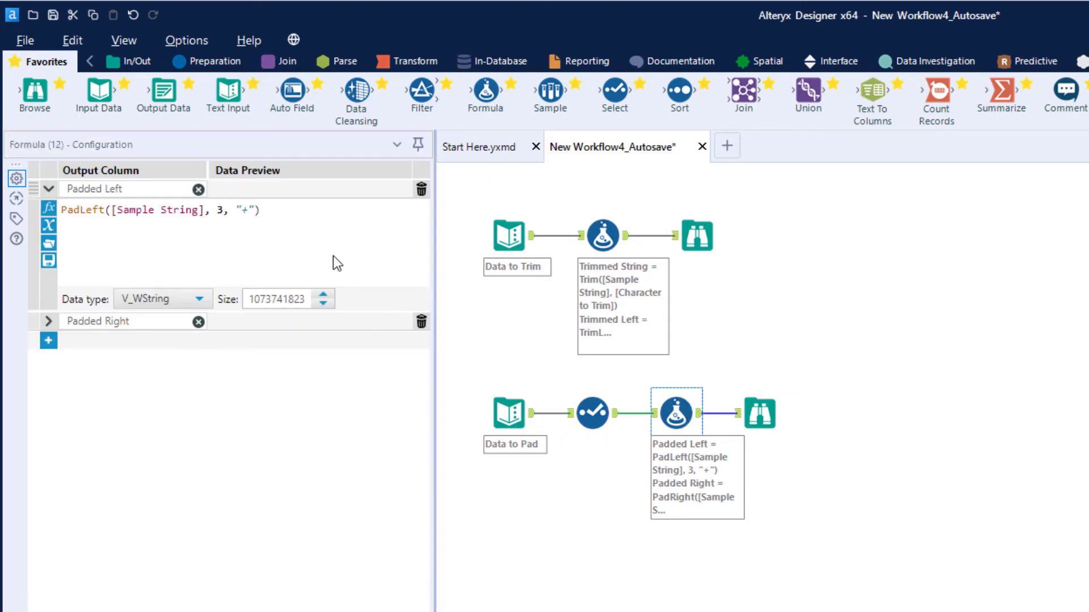
pyautogui.click(286, 214)
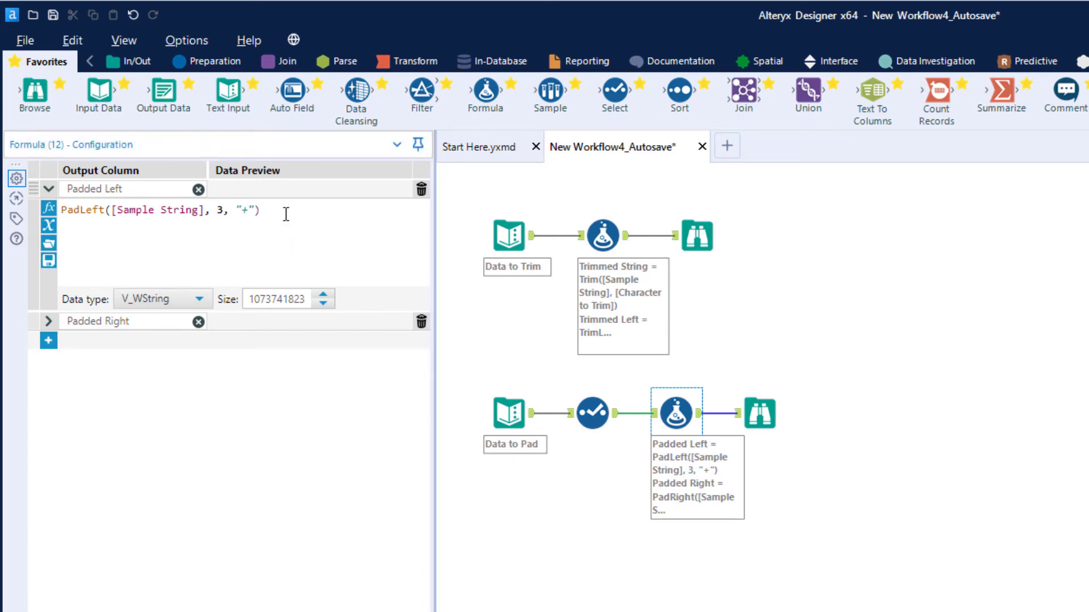
pyautogui.click(223, 211)
pyautogui.hotkey('ctrl', 'r')
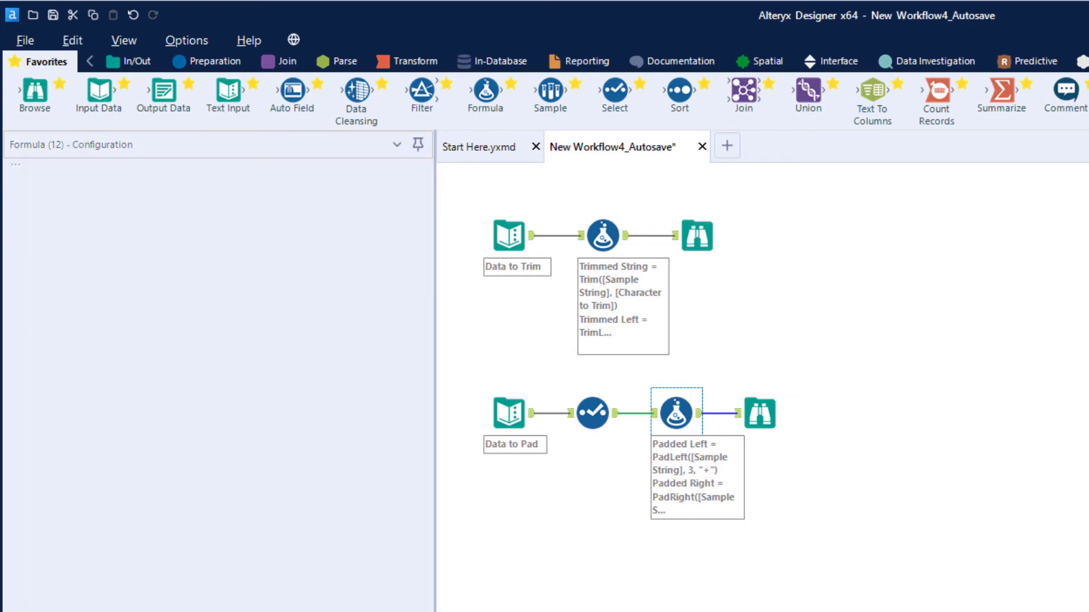
# Change the PadLeft and PadRight pad lengths from 3 to 27
pyautogui.click(992, 544)
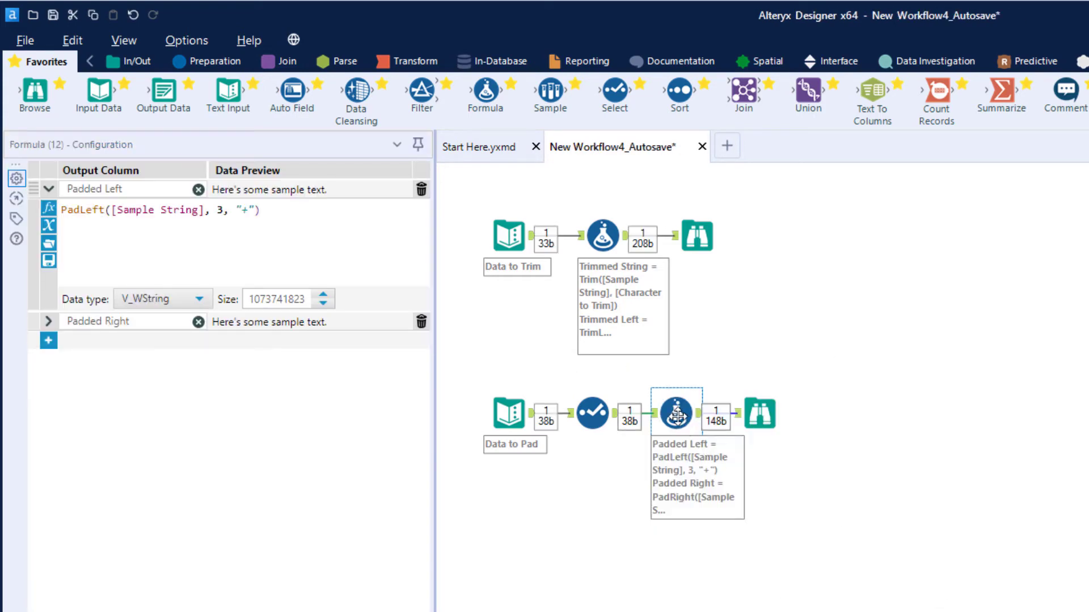
pyautogui.click(220, 210)
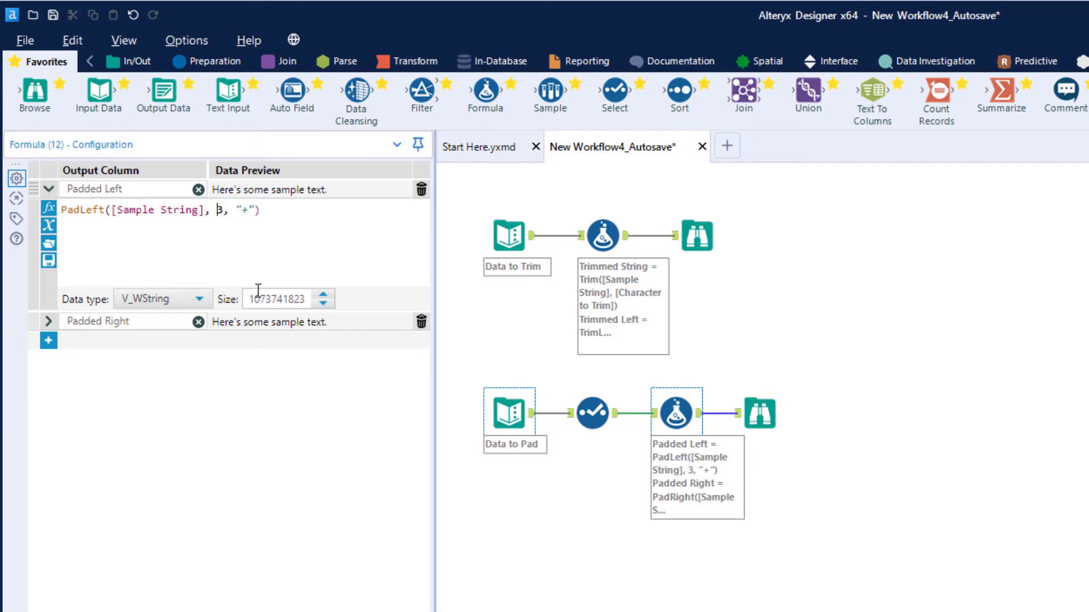
pyautogui.press('Delete')
pyautogui.write('27')
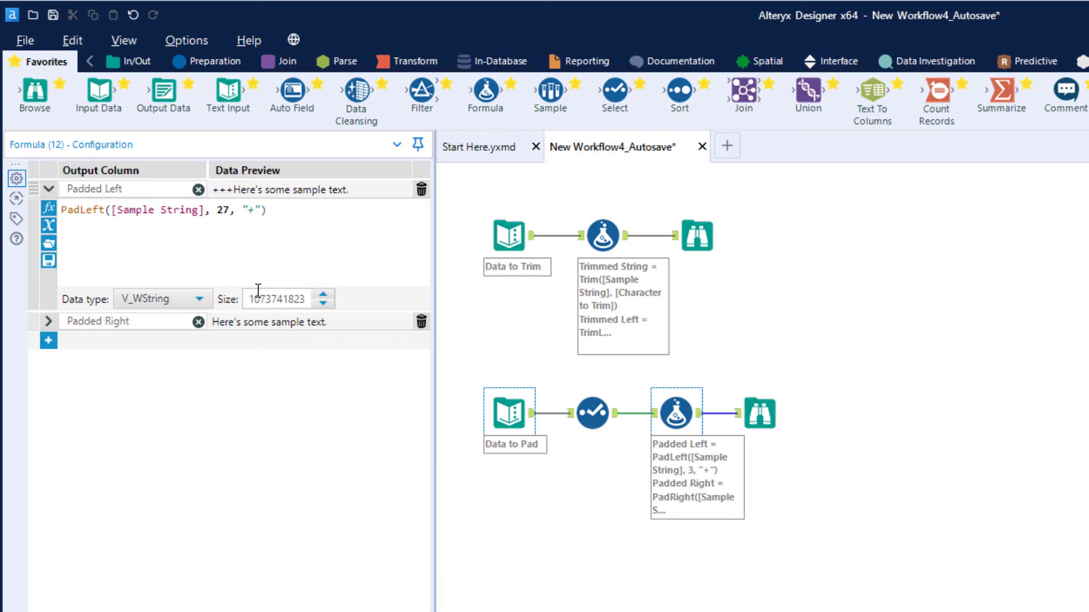
pyautogui.click(49, 322)
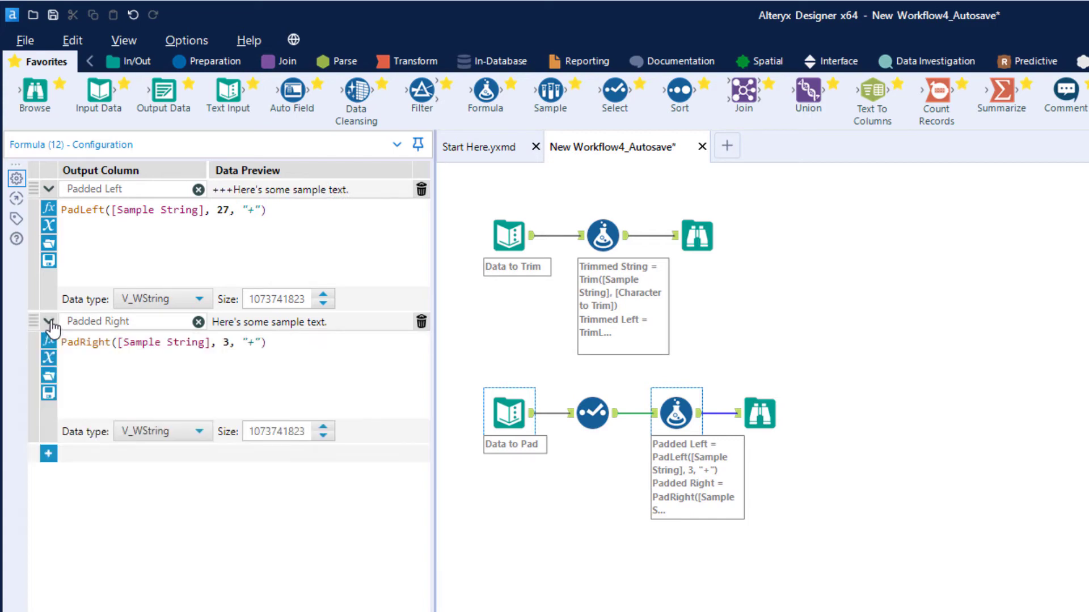
pyautogui.click(228, 343)
pyautogui.write('27')
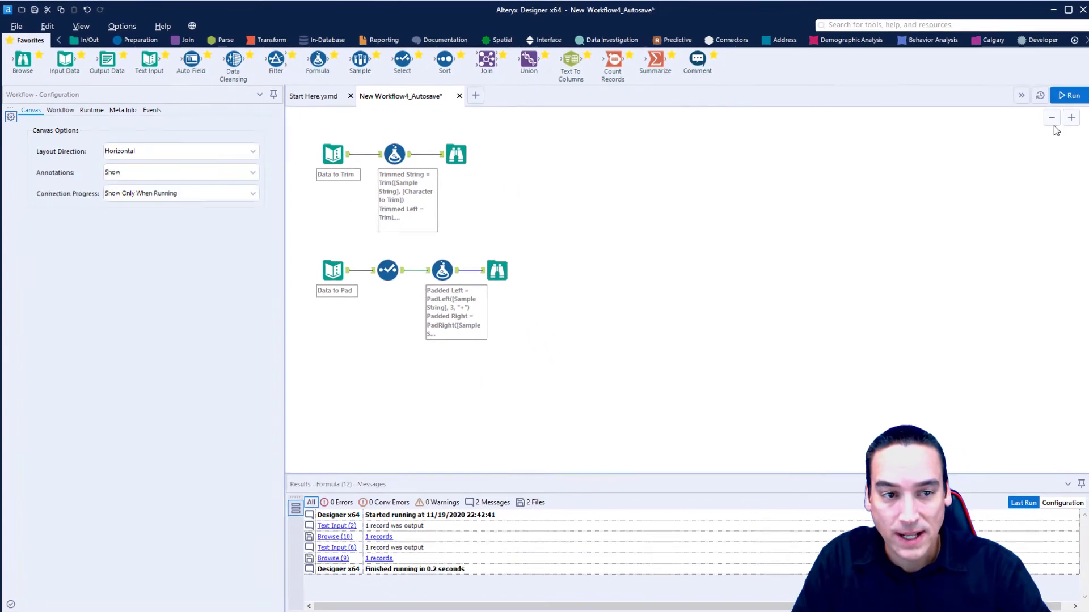
# Rerun the workflow and check the output shows +++ padding around the sample text
pyautogui.click(1069, 95)
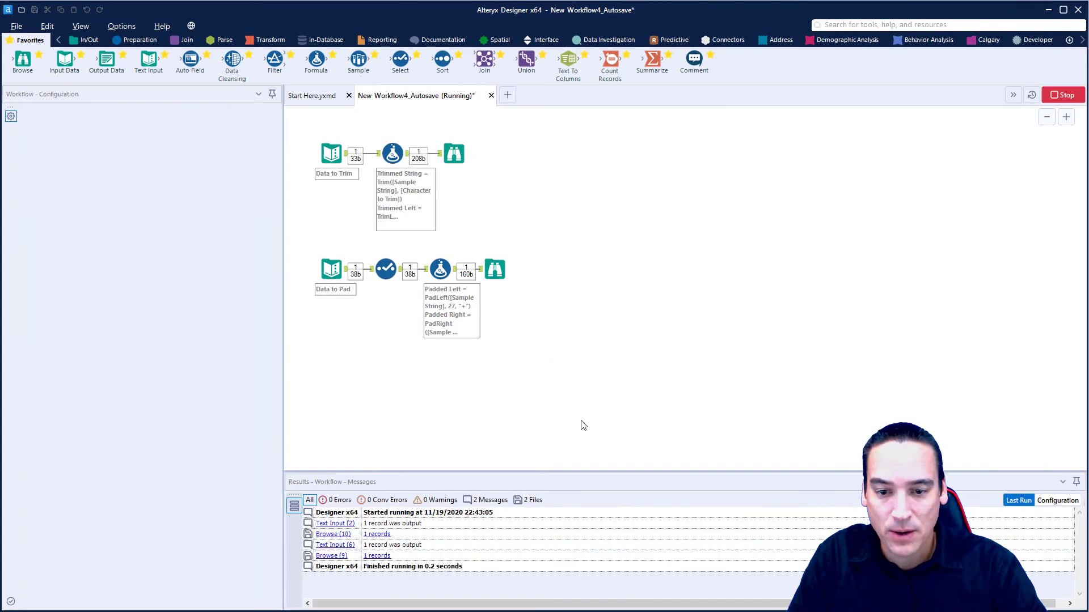
pyautogui.click(643, 355)
pyautogui.click(495, 269)
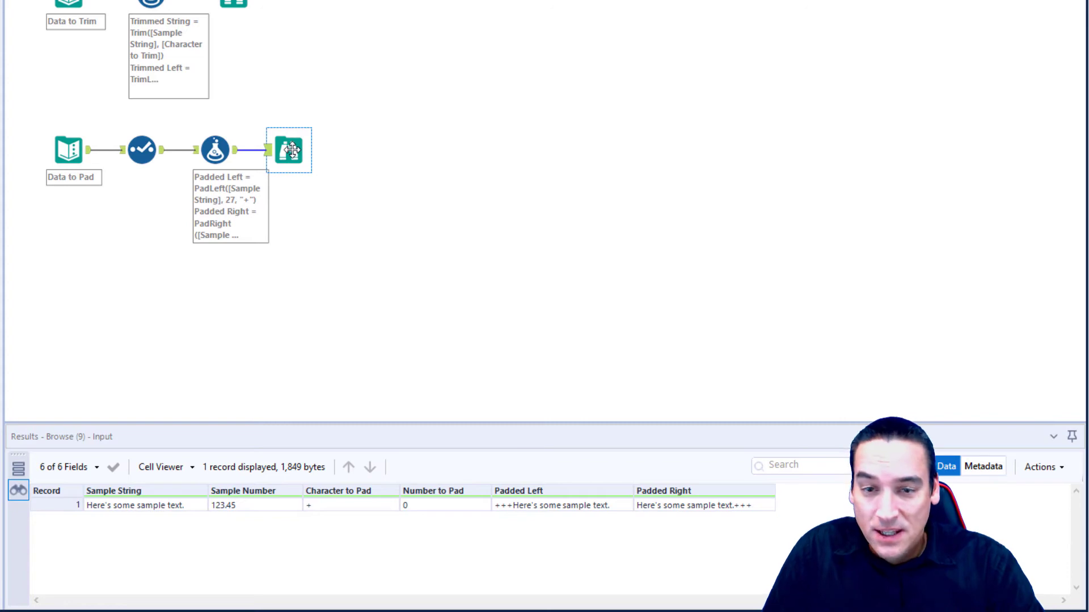
pyautogui.click(215, 150)
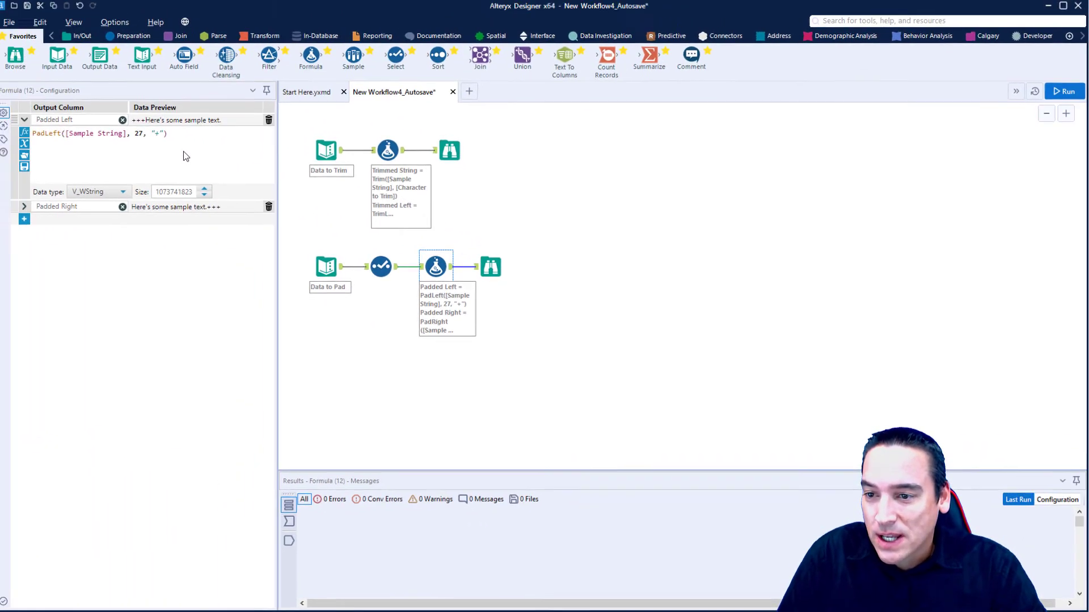
# Replace the fixed 27 in PadLeft with Length([Sample String]) + 3
pyautogui.click(146, 136)
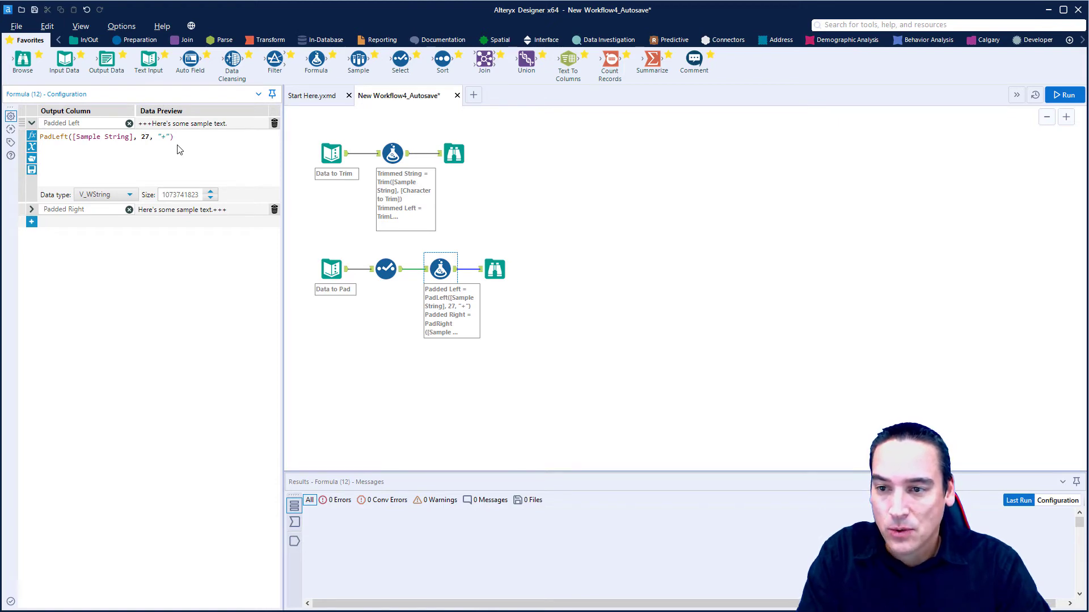
pyautogui.press('Delete')
pyautogui.press('Delete')
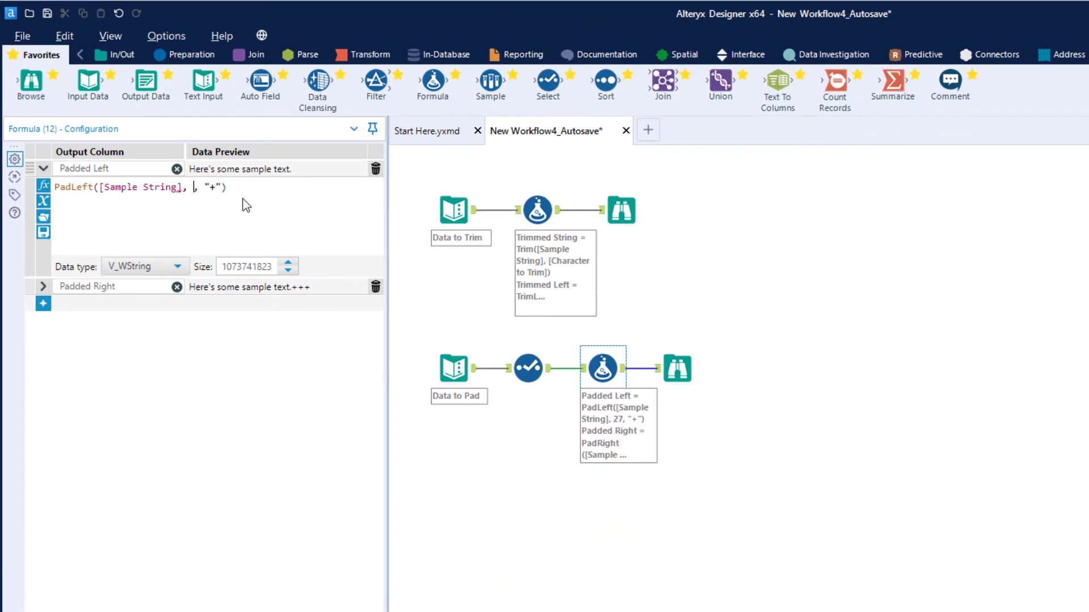
pyautogui.write('Len')
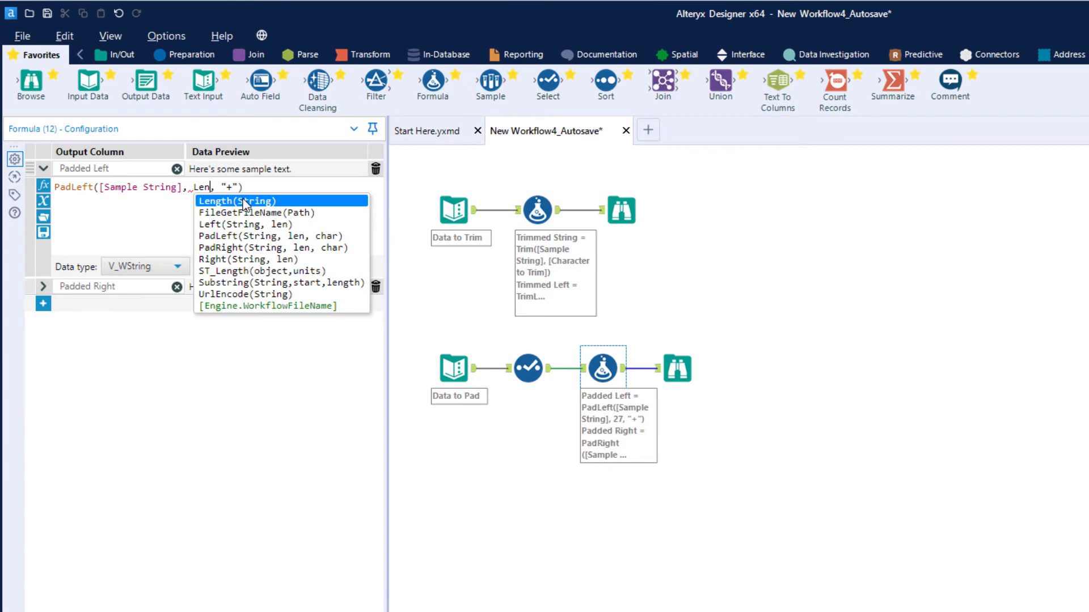
pyautogui.click(243, 202)
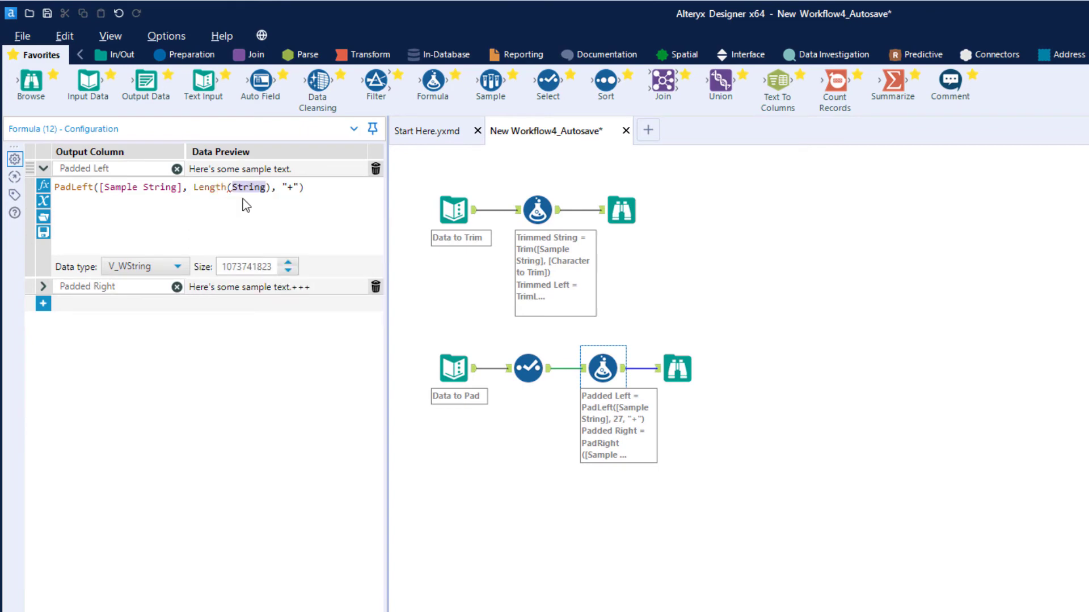
pyautogui.write('[')
pyautogui.click(242, 199)
pyautogui.write('+ 3')
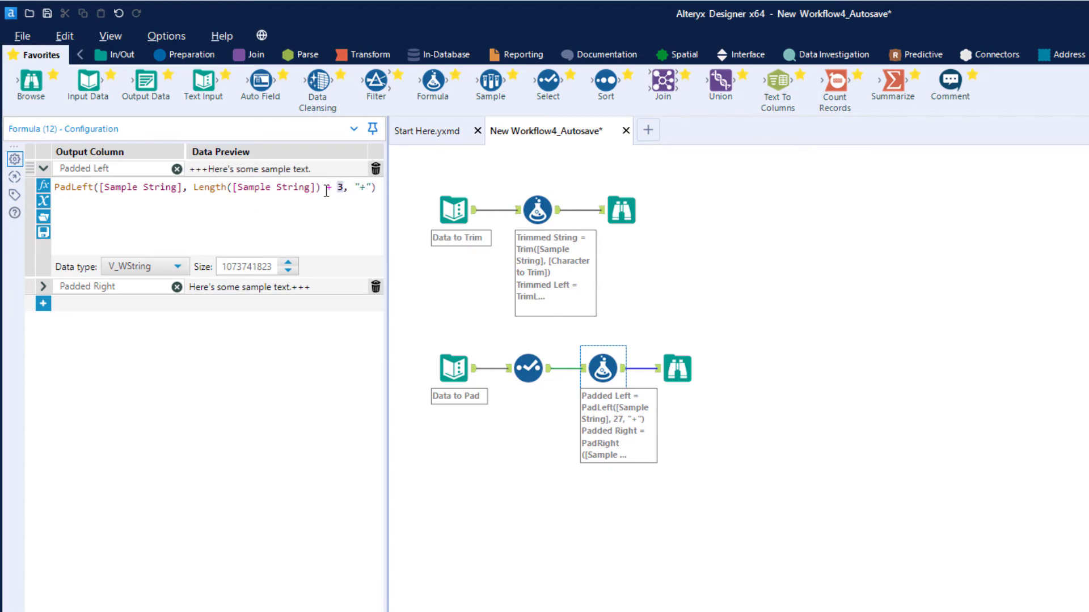
pyautogui.moveTo(344, 188); pyautogui.dragTo(196, 191)
pyautogui.hotkey('ctrl', 'c')
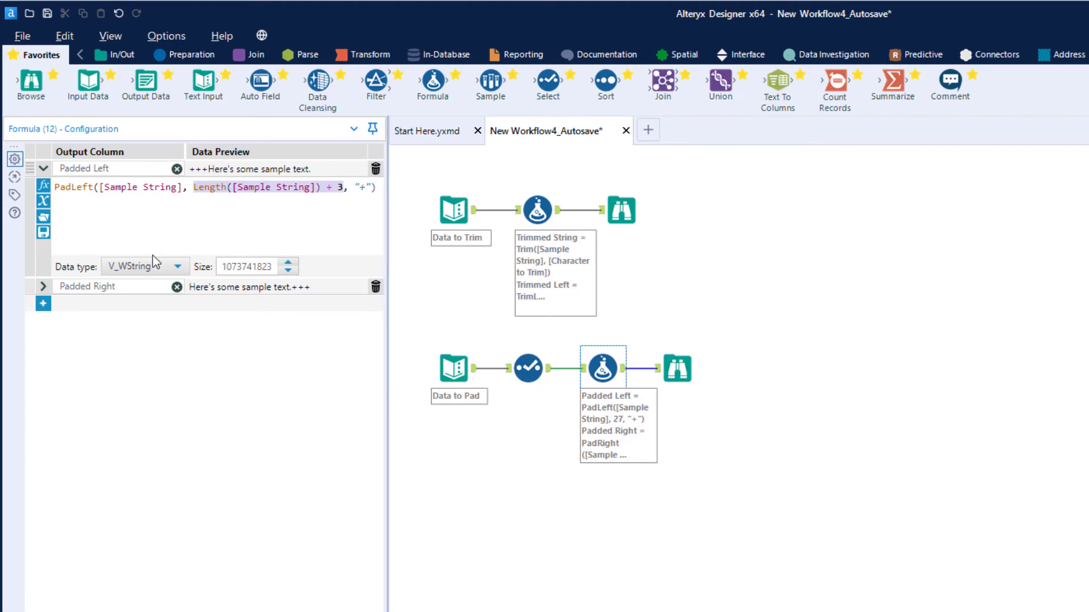
# Paste the same Length([Sample String]) + 3 over 27 in PadRight and rerun
pyautogui.click(44, 286)
pyautogui.doubleClick(203, 308)
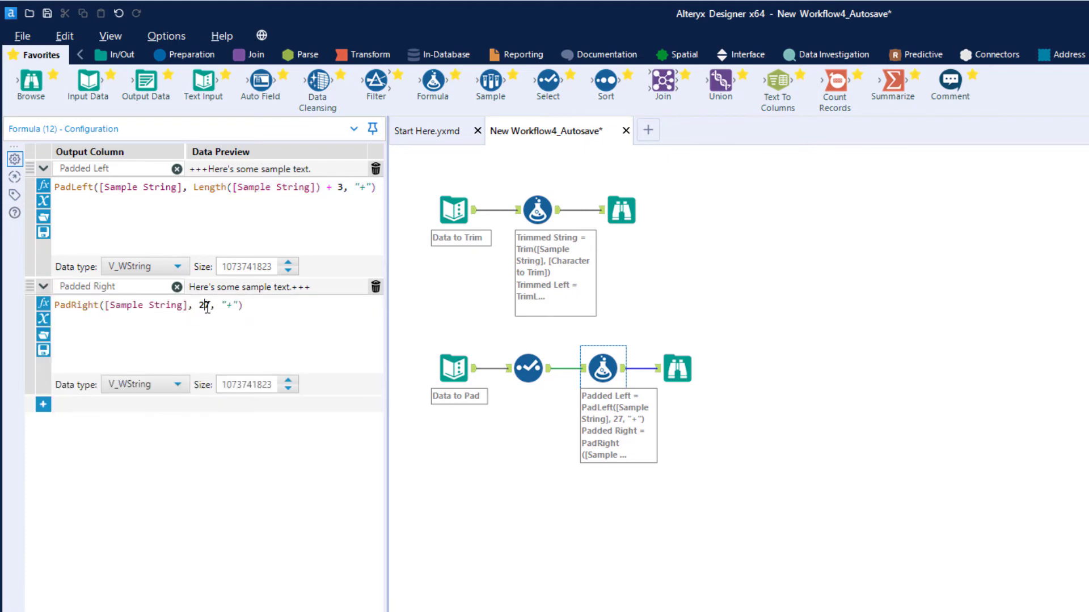
pyautogui.hotkey('ctrl', 'v')
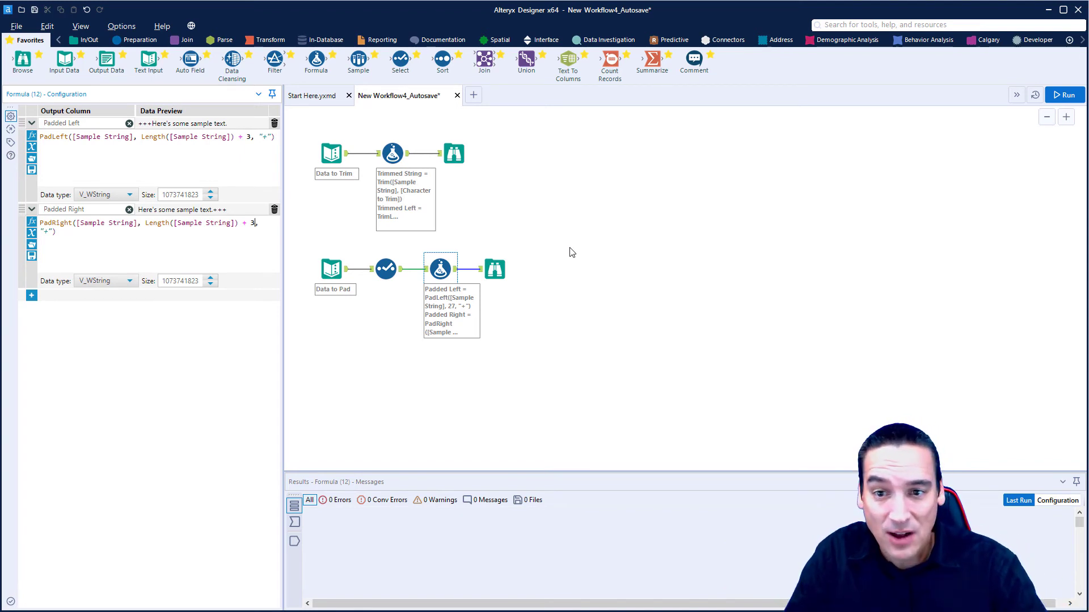
pyautogui.click(1071, 93)
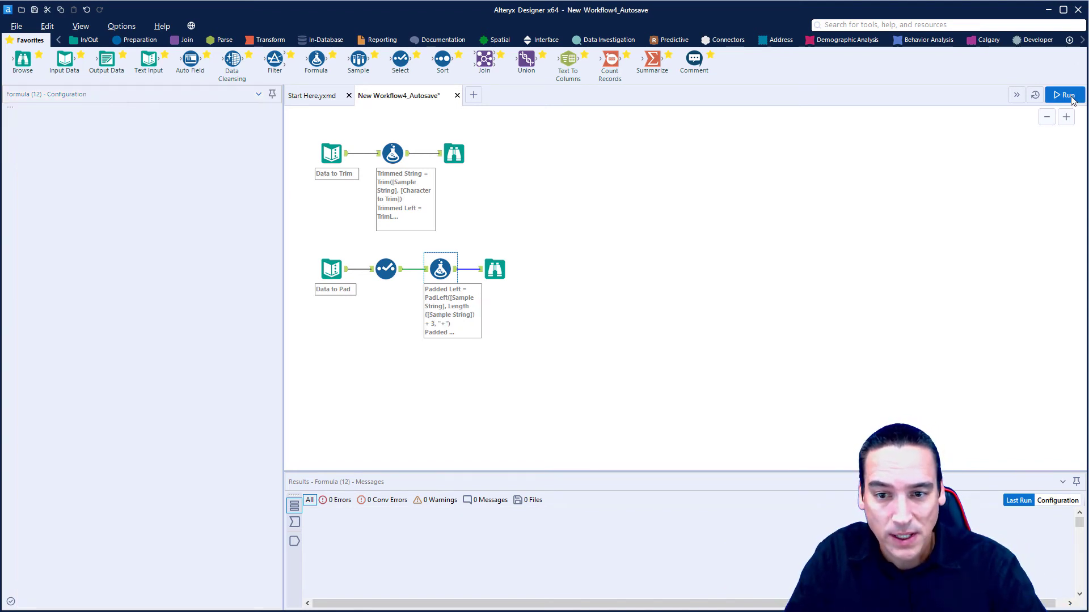
# Add a second Data to Pad row with the text 'Here's more text.'
pyautogui.click(646, 354)
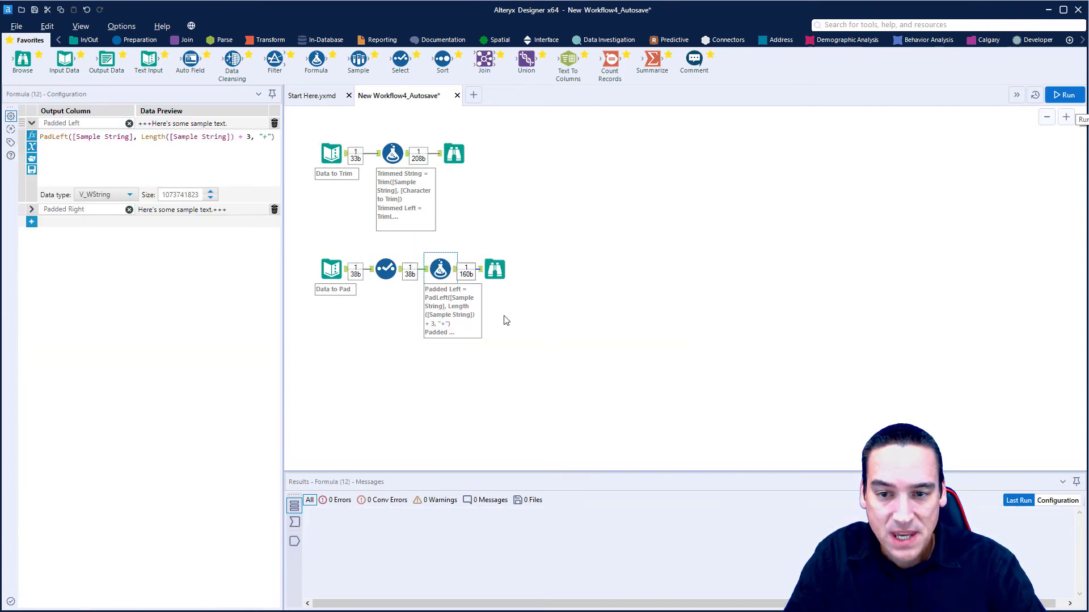
pyautogui.click(330, 264)
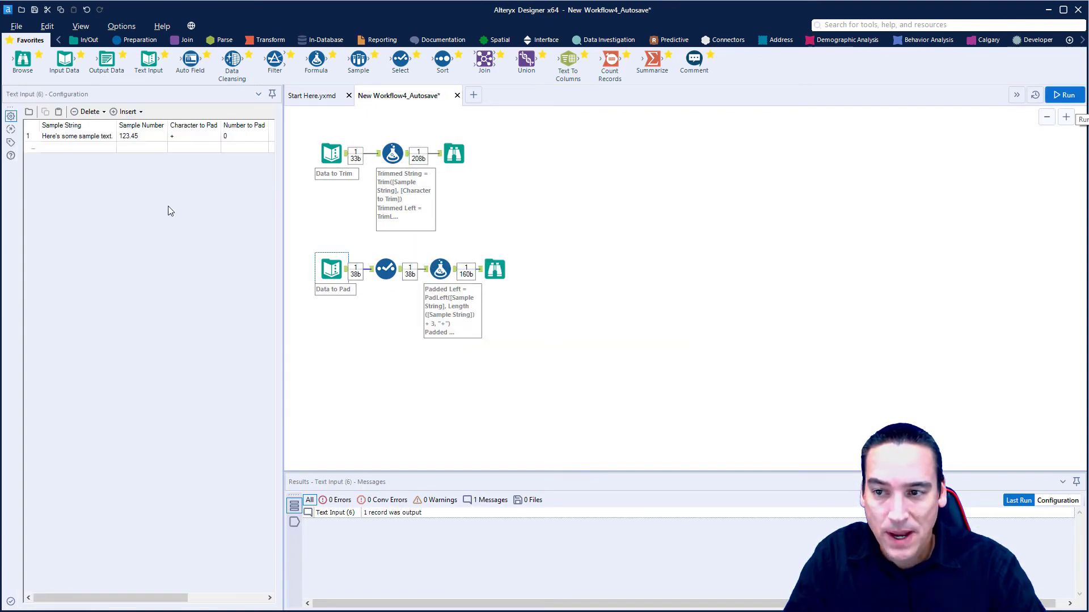
pyautogui.click(79, 148)
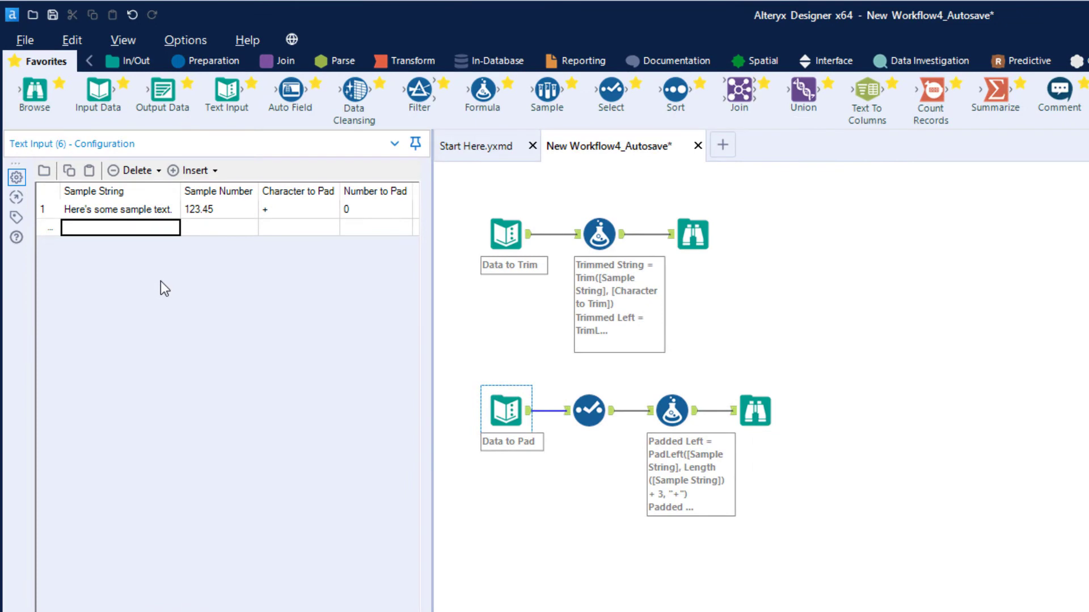
pyautogui.write("Here's mo")
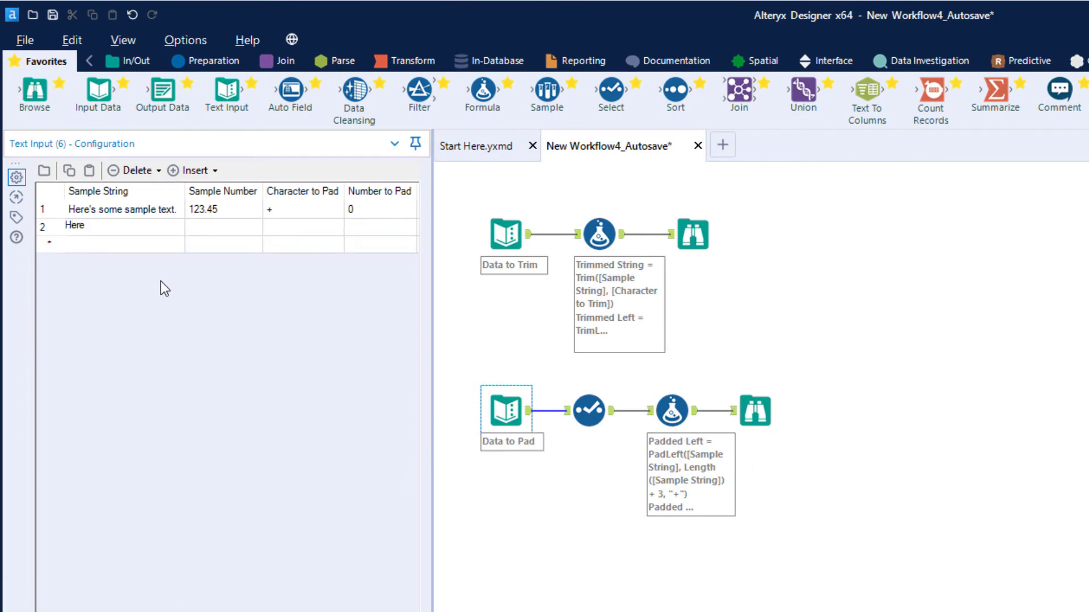
pyautogui.write('re text.')
# Rerun the workflow, view both records' output, and reopen the Data to Pad table
pyautogui.click(1064, 95)
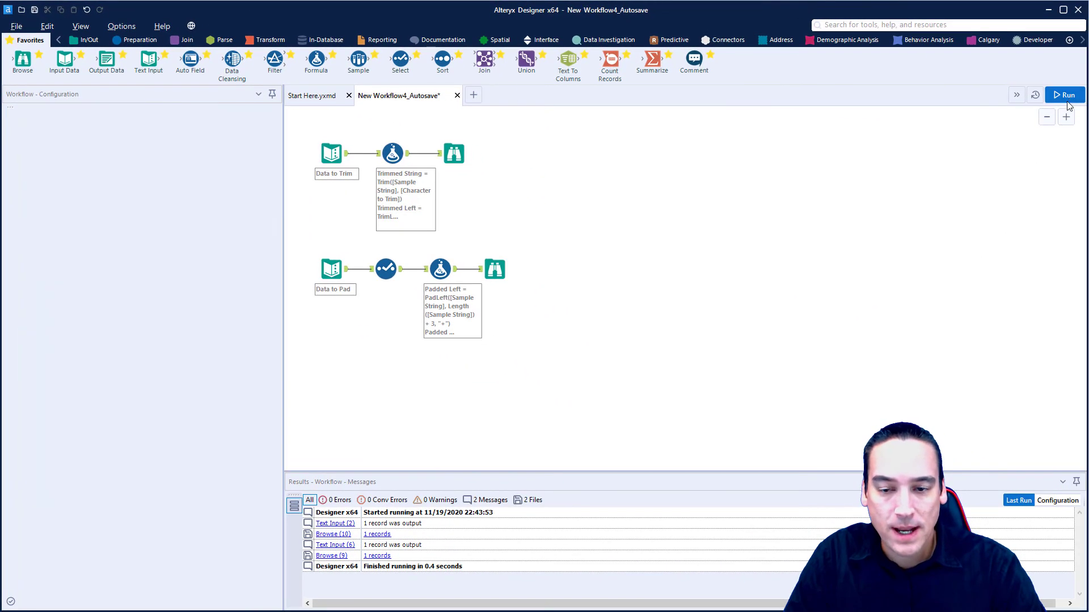
pyautogui.click(639, 355)
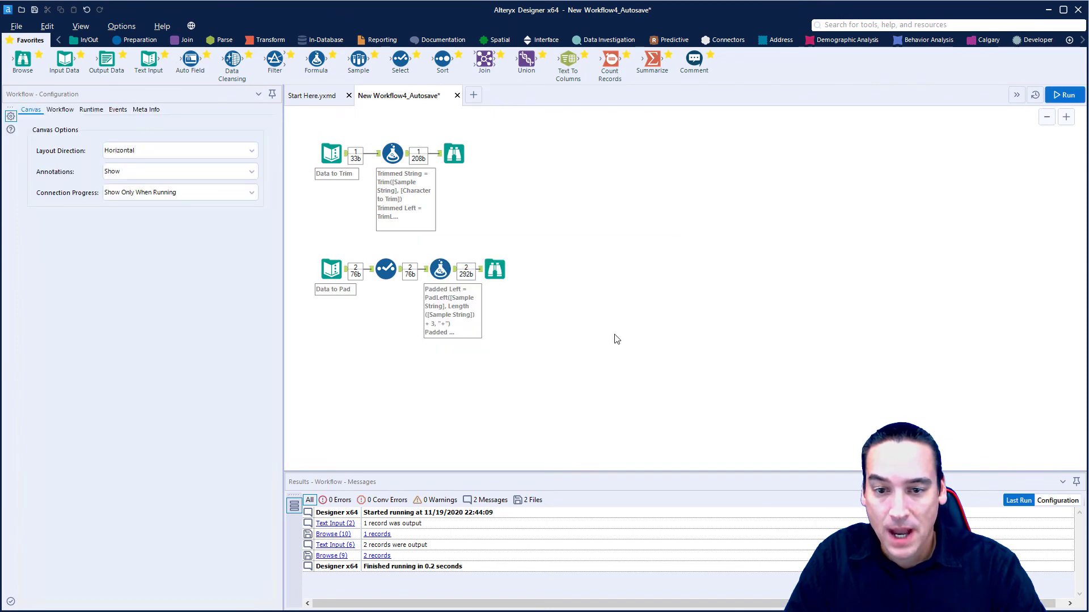
pyautogui.click(487, 274)
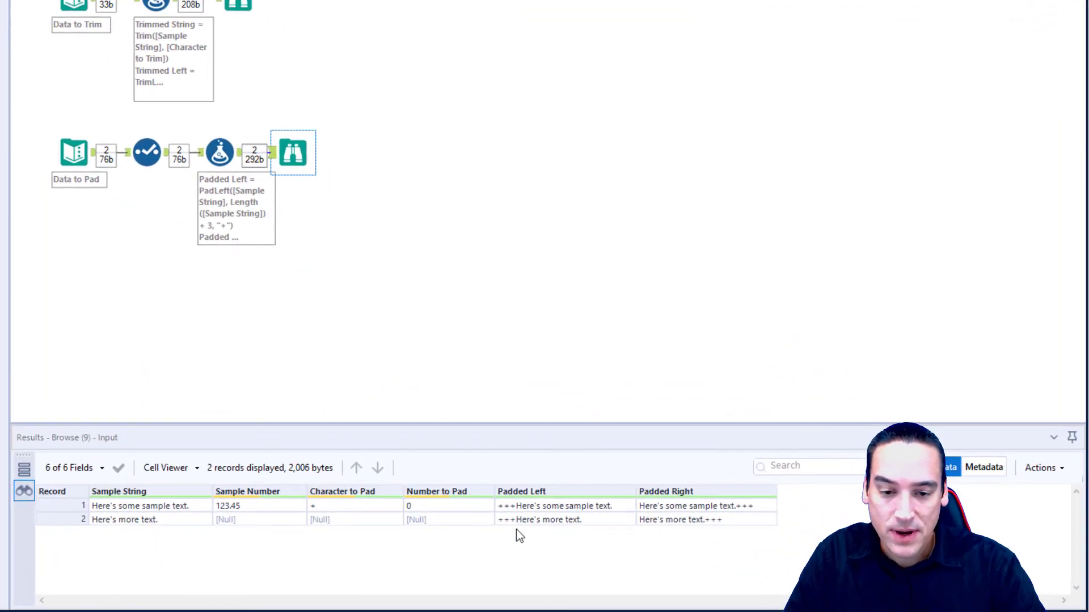
pyautogui.hotkey('ctrl', 'r')
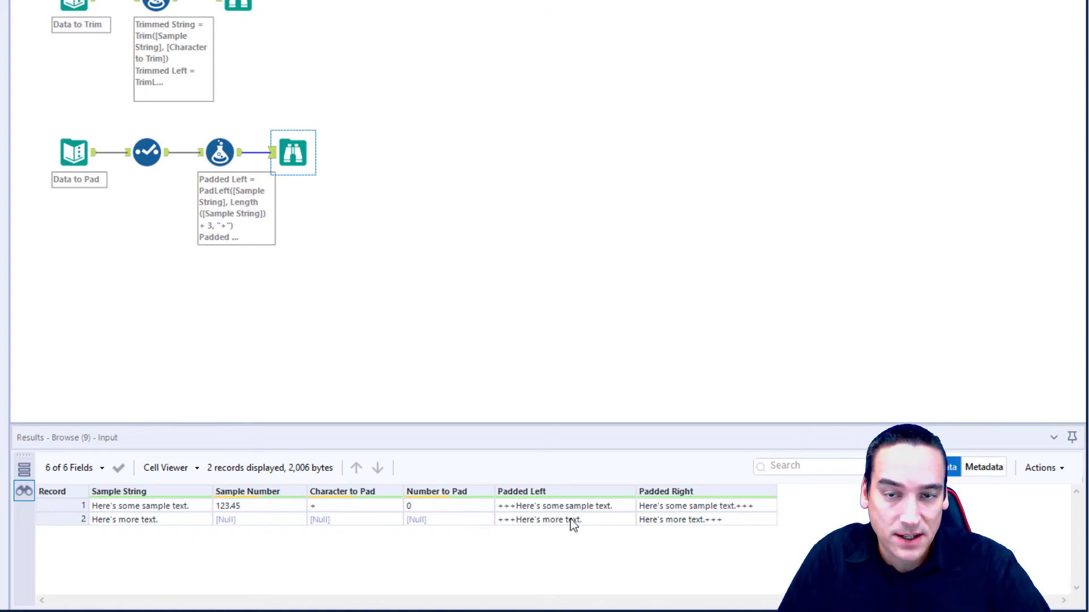
pyautogui.click(502, 286)
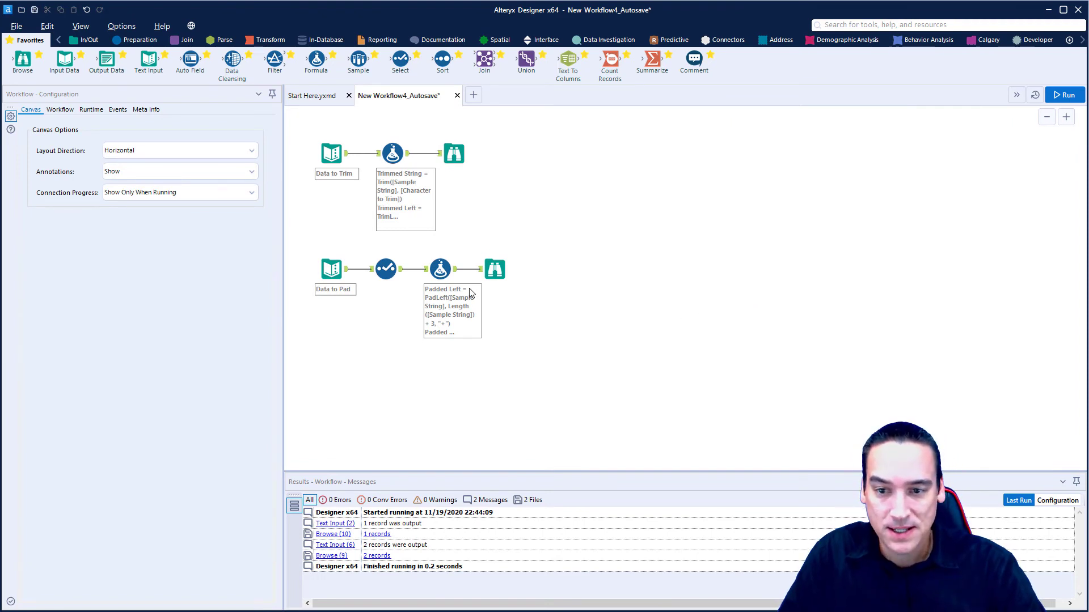
pyautogui.click(331, 268)
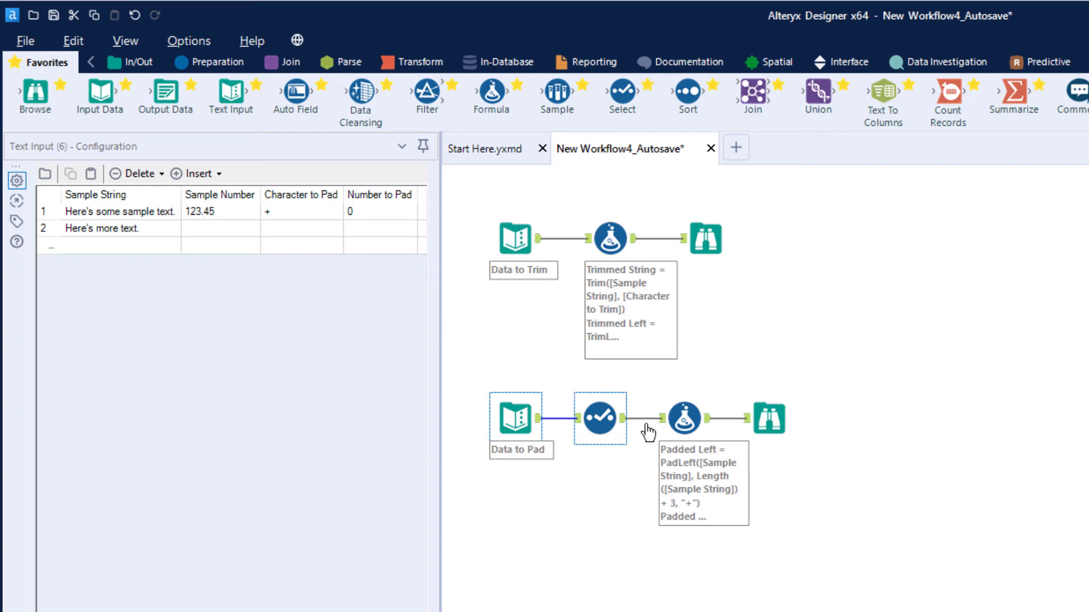
# Add a new output column named 'Leading Zero' to the padding Formula
pyautogui.click(682, 422)
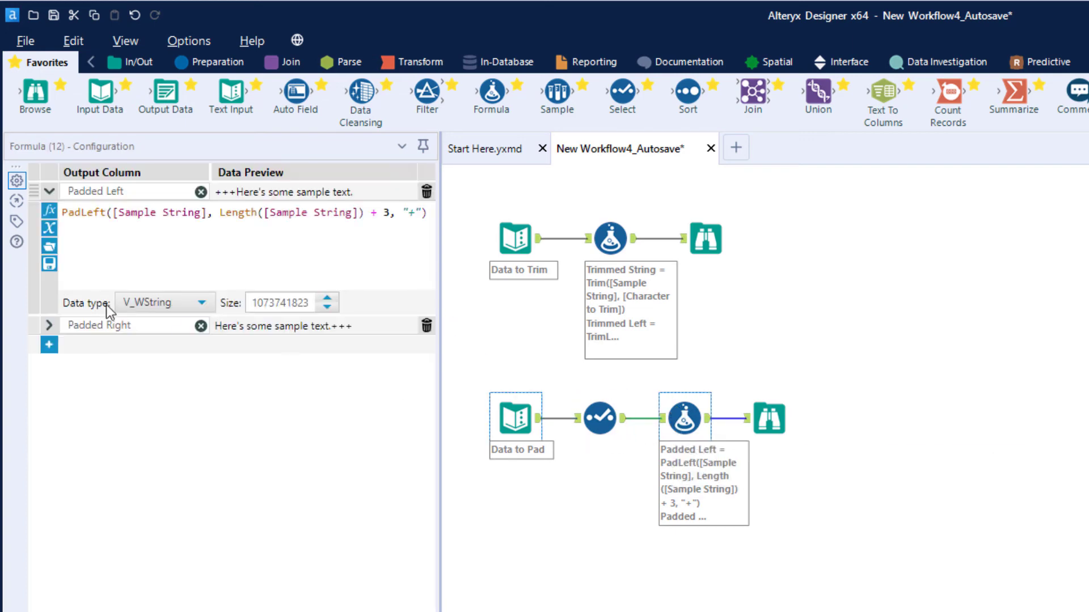
pyautogui.click(49, 191)
pyautogui.click(49, 232)
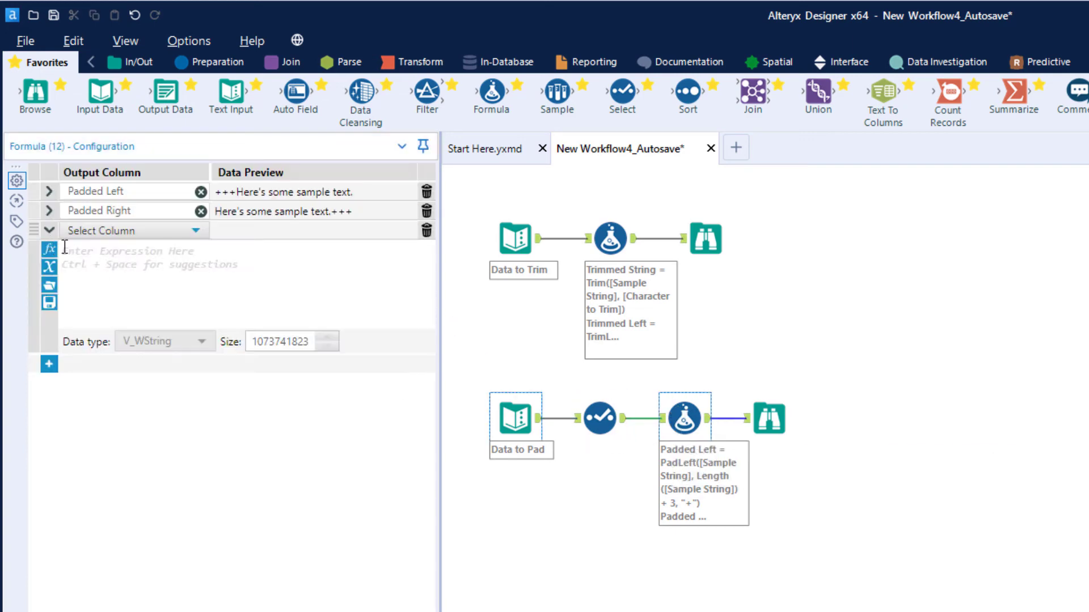
pyautogui.click(107, 232)
pyautogui.click(111, 250)
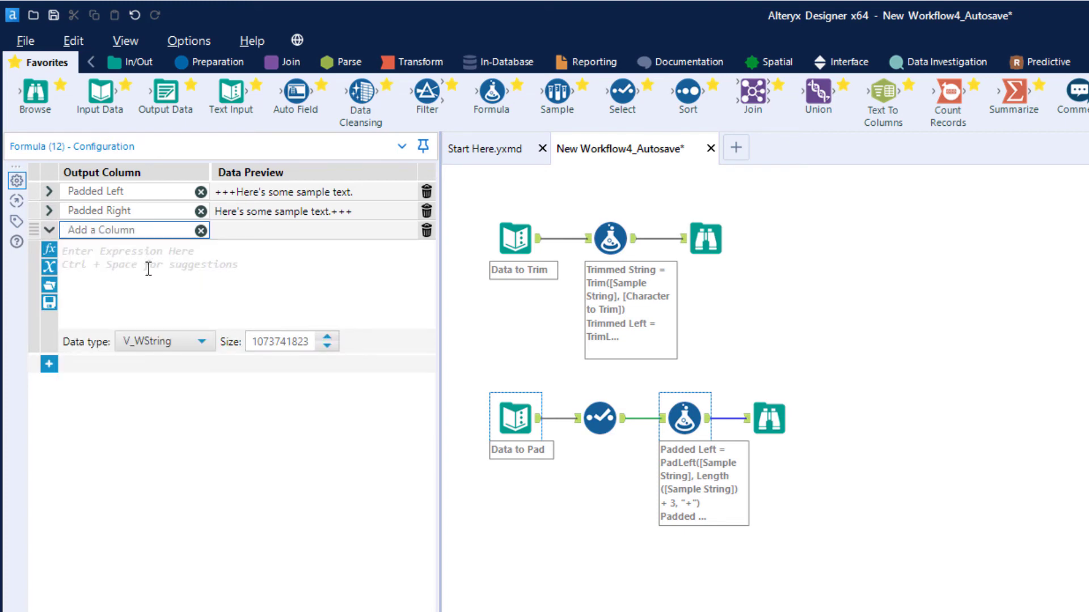
pyautogui.write('Leading Zero')
# Enter PadLeft([Sample Number], 9, "0") as the Leading Zero expression
pyautogui.click(148, 268)
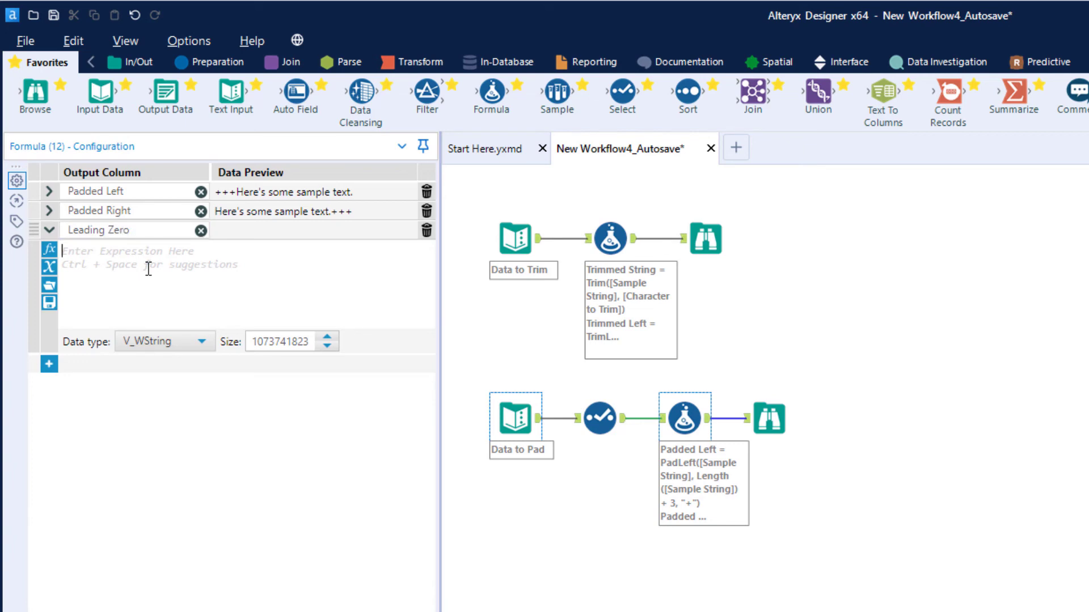
pyautogui.write('p')
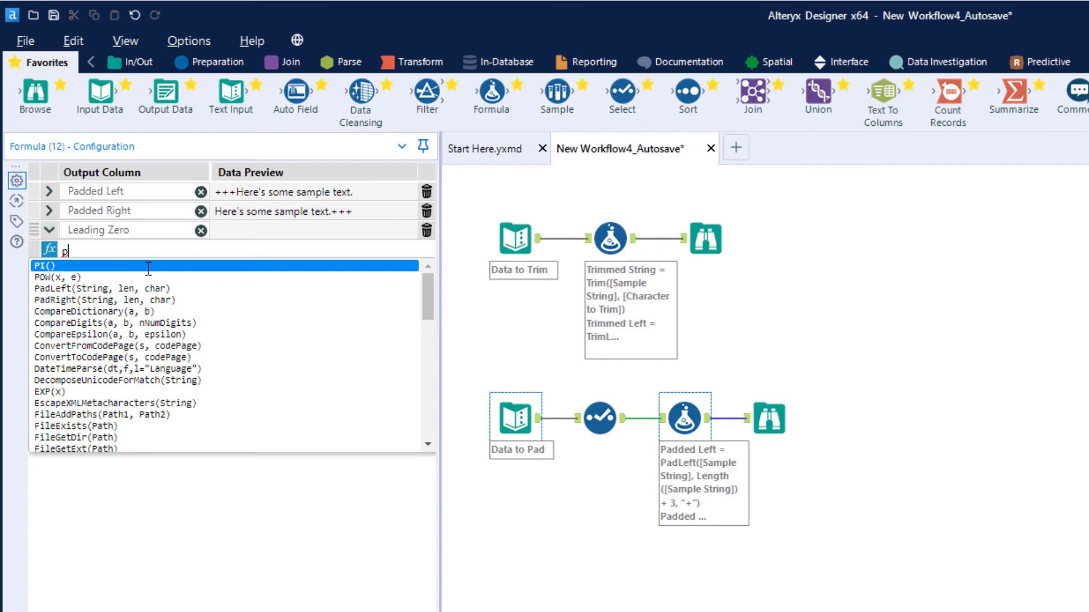
pyautogui.write('ad')
pyautogui.press('Return')
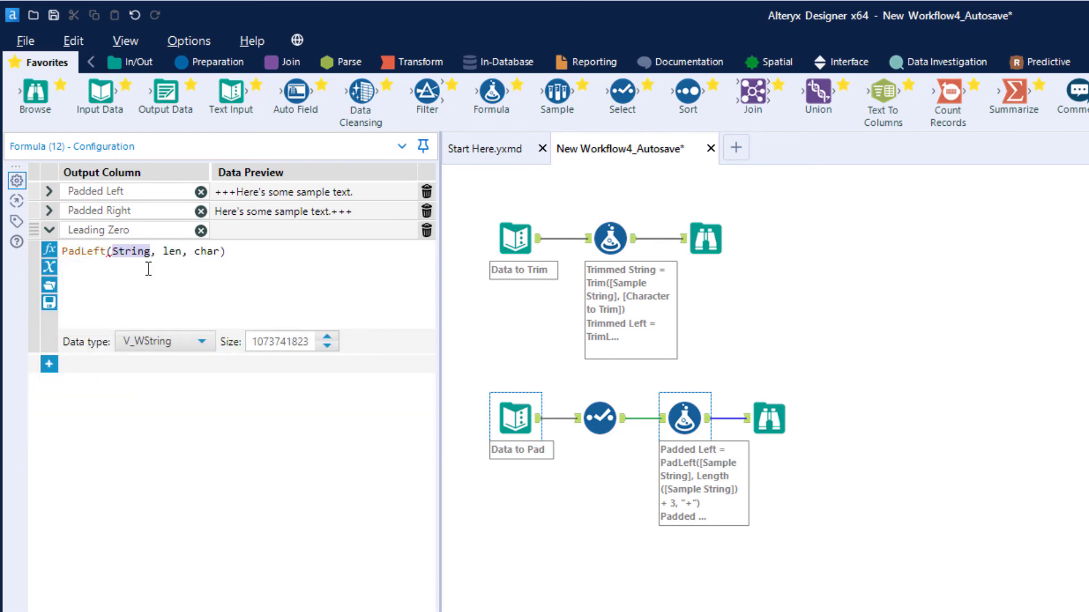
pyautogui.write('[')
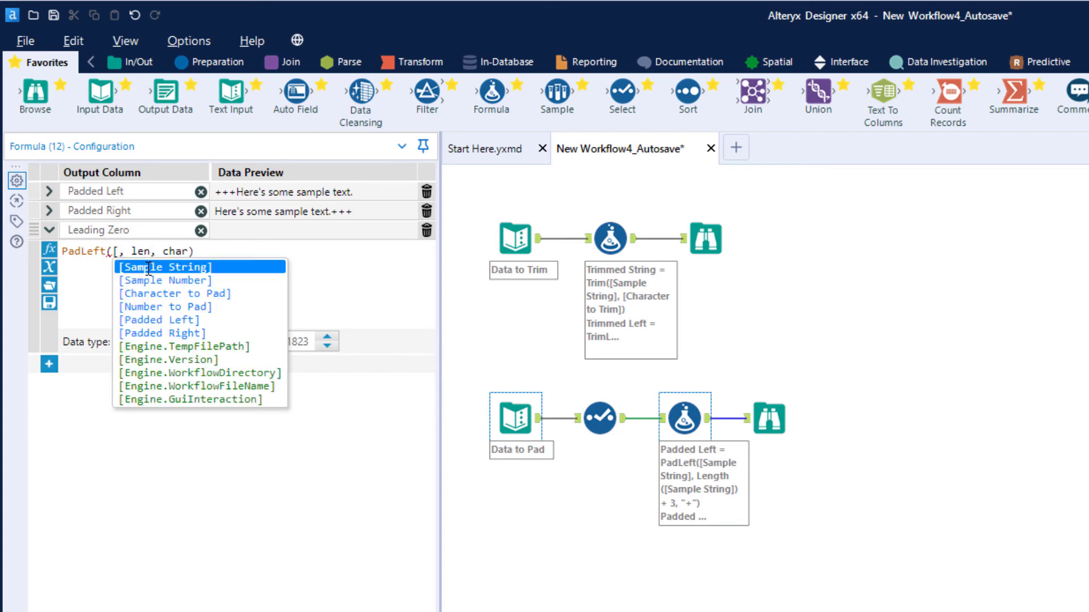
pyautogui.click(196, 285)
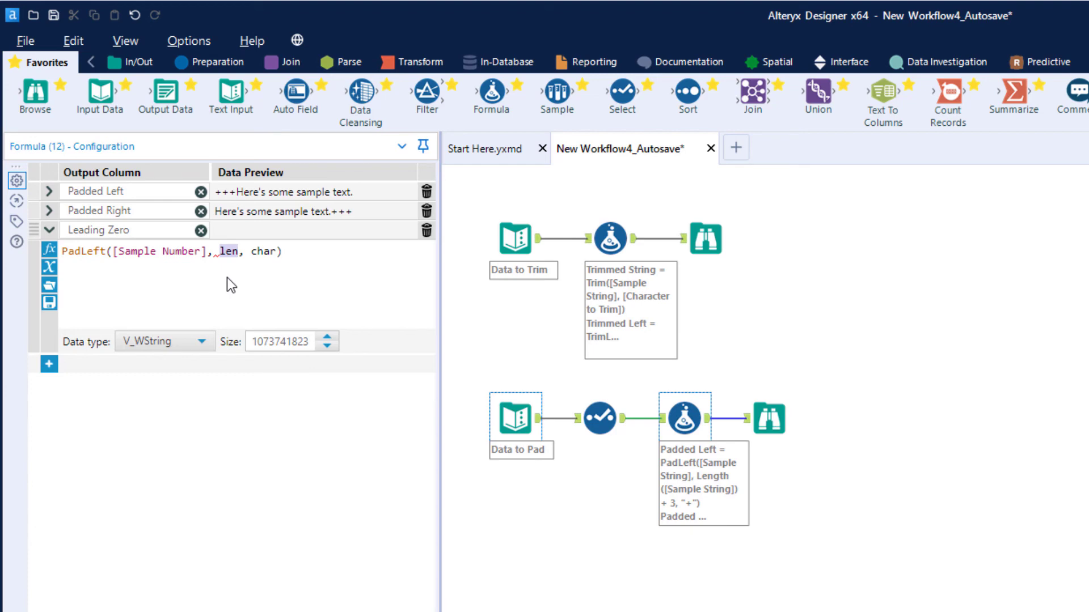
pyautogui.write('9')
pyautogui.press('Right')
pyautogui.press('Delete')
pyautogui.press('Delete')
pyautogui.press('Delete')
pyautogui.write('"0"')
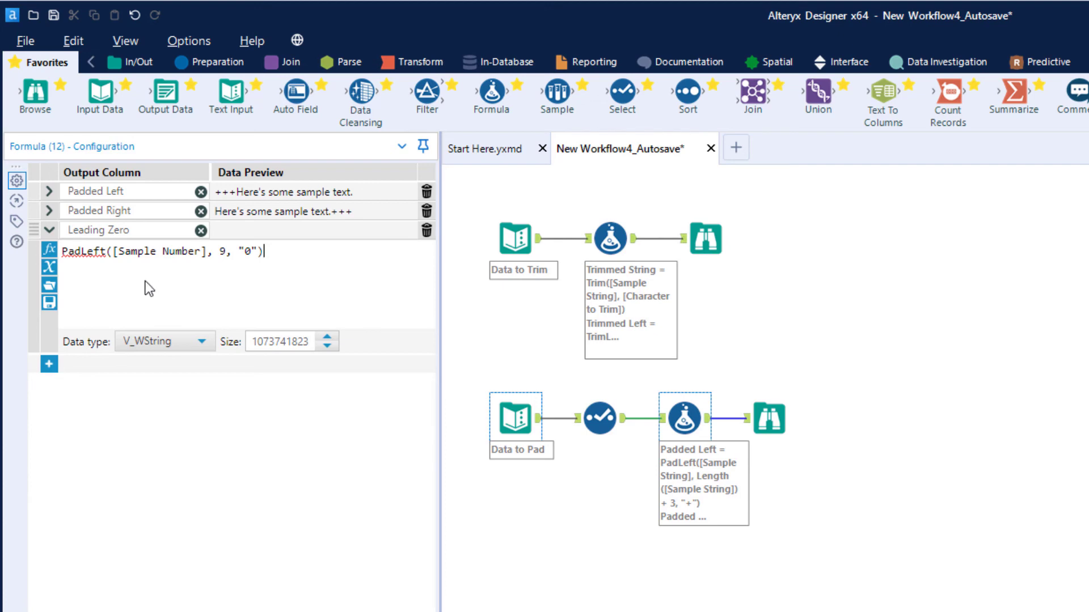
pyautogui.moveTo(94, 252)
# Check the Select tool's field types and expand the Leading Zero expression
pyautogui.click(591, 427)
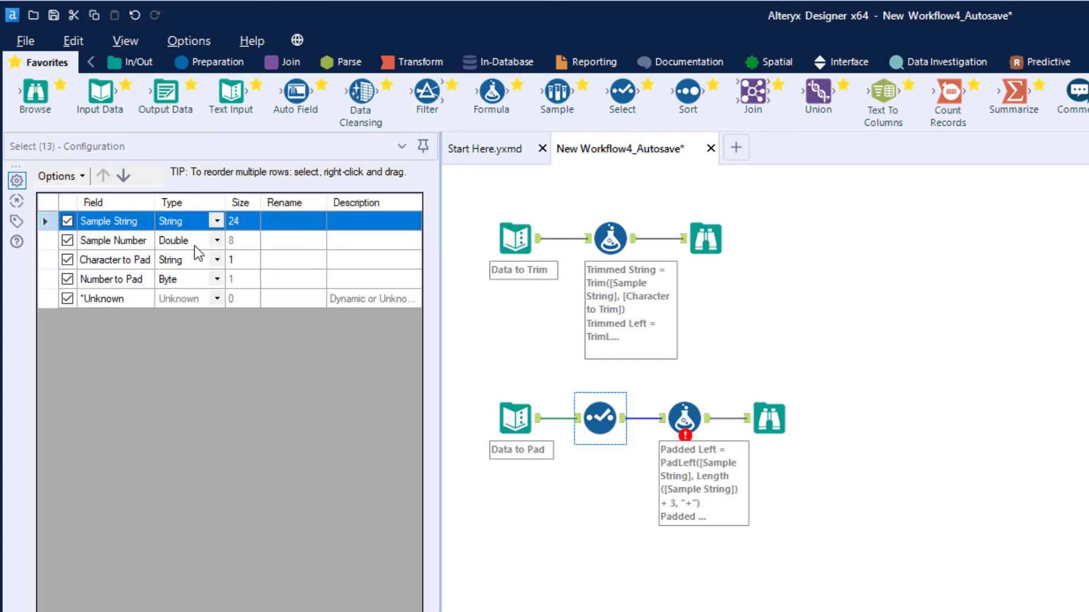
pyautogui.click(661, 419)
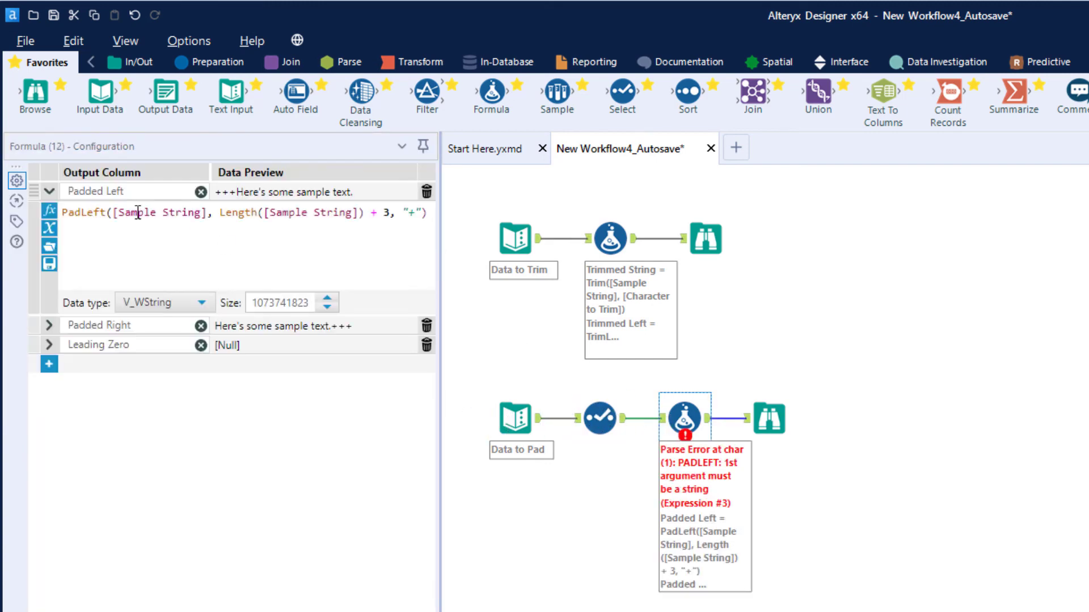
pyautogui.click(115, 212)
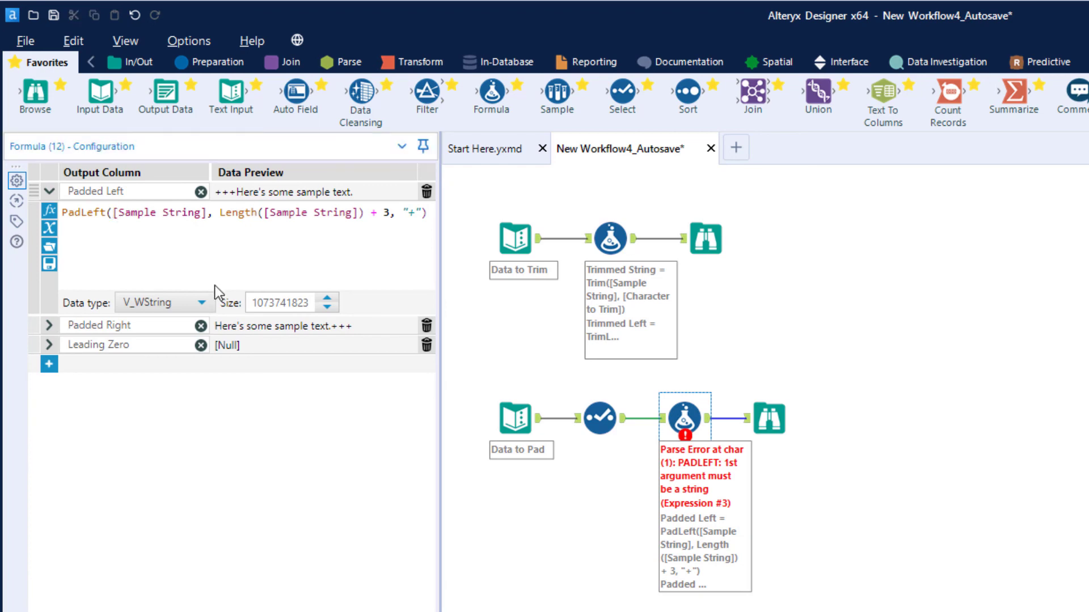
pyautogui.click(49, 345)
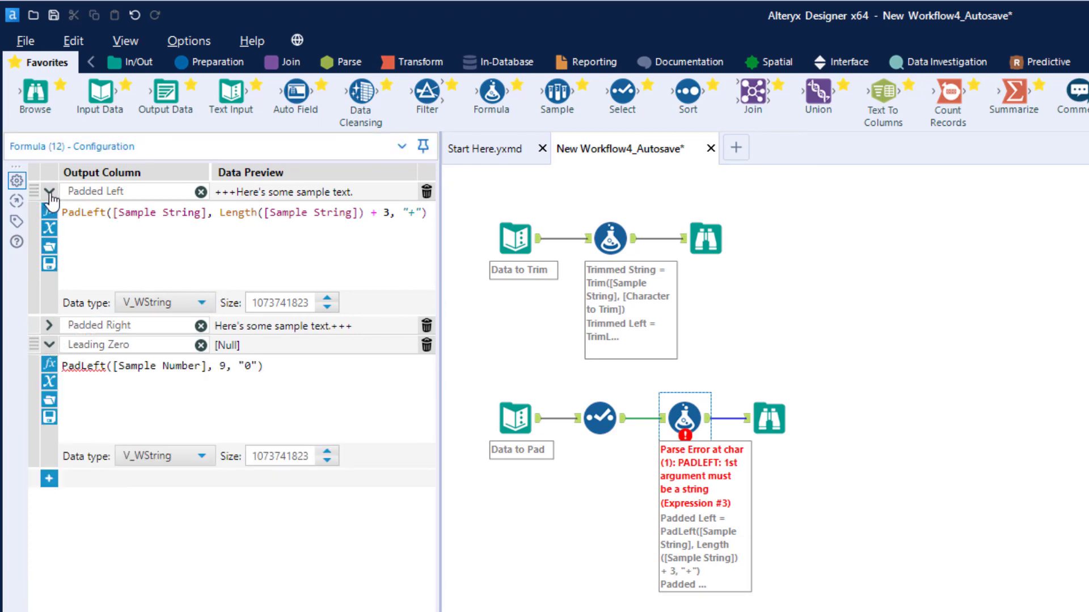
pyautogui.click(49, 191)
# Wrap the field as PadLeft(ToString([Sample Number]), 9, "0") to preview 000123.45
pyautogui.click(111, 251)
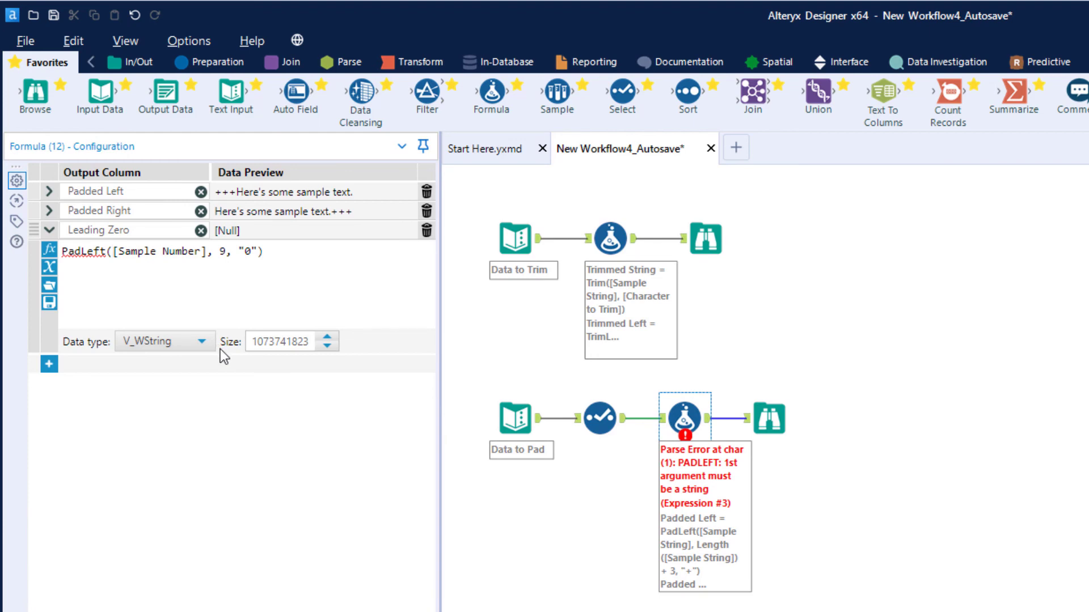
pyautogui.write('To')
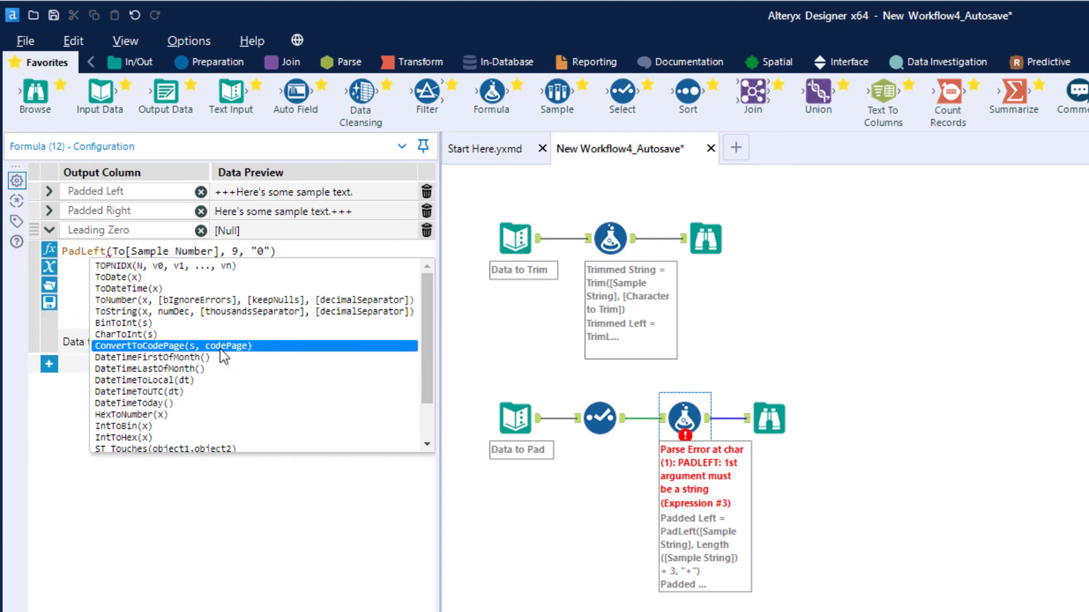
pyautogui.press('Up')
pyautogui.press('Up')
pyautogui.press('Up')
pyautogui.press('Return')
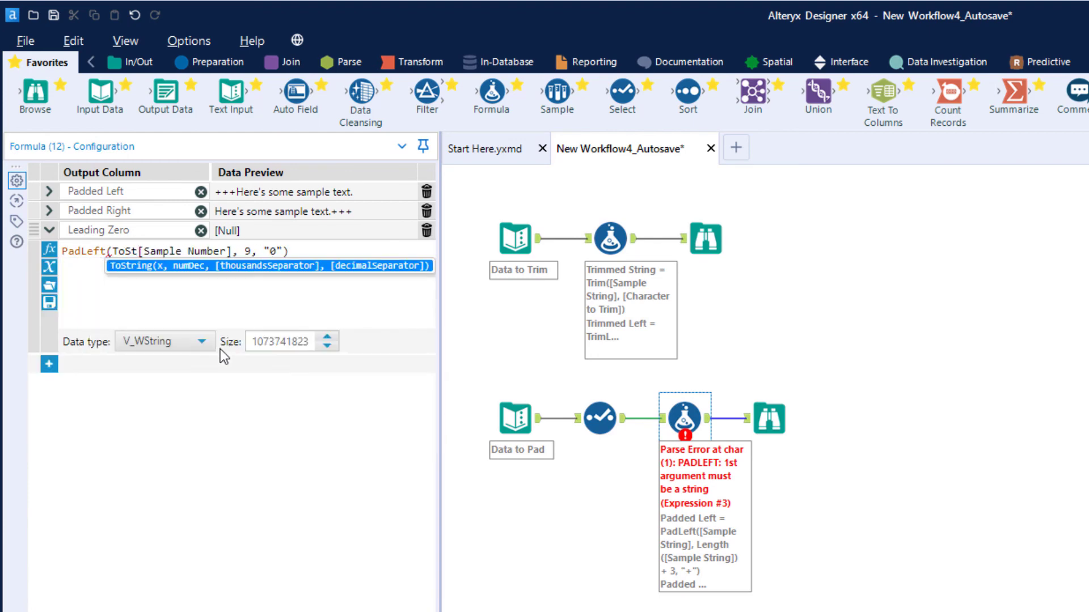
pyautogui.press('Delete')
pyautogui.press('Delete')
pyautogui.press('Delete')
pyautogui.press('Delete')
pyautogui.press('Delete')
pyautogui.press('Delete')
pyautogui.press('Delete')
pyautogui.press('Delete')
pyautogui.press('Delete')
pyautogui.press('Delete')
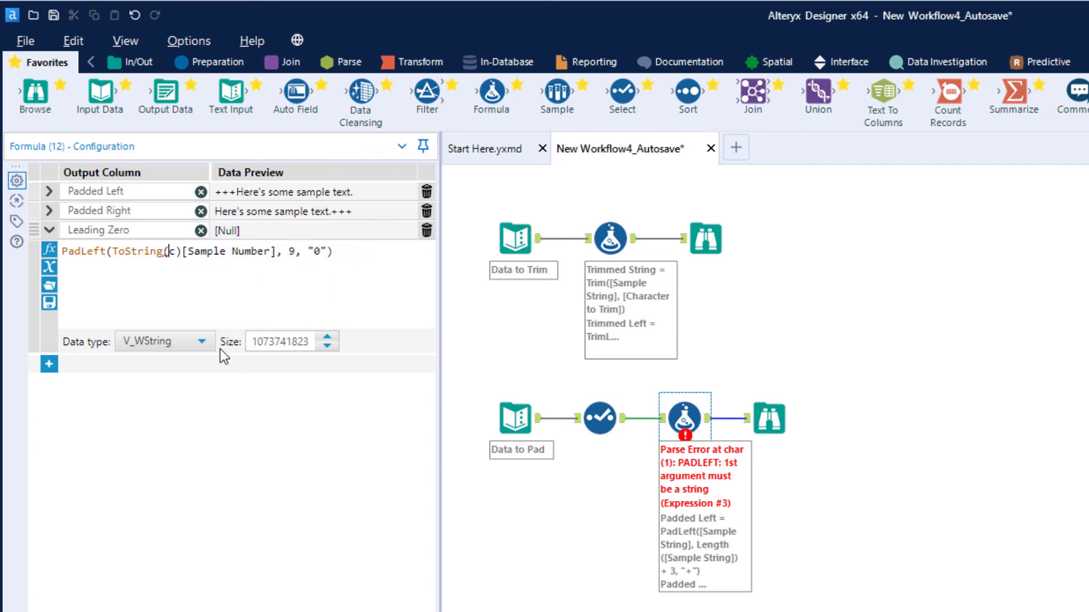
pyautogui.press('Delete')
pyautogui.press('Right')
pyautogui.press('Right')
pyautogui.press('Right')
pyautogui.press('Right')
pyautogui.press('Right')
pyautogui.press('Right')
pyautogui.press('Right')
pyautogui.press('Right')
pyautogui.press('Right')
pyautogui.press('Right')
pyautogui.press('Right')
pyautogui.press('Right')
pyautogui.press('Right')
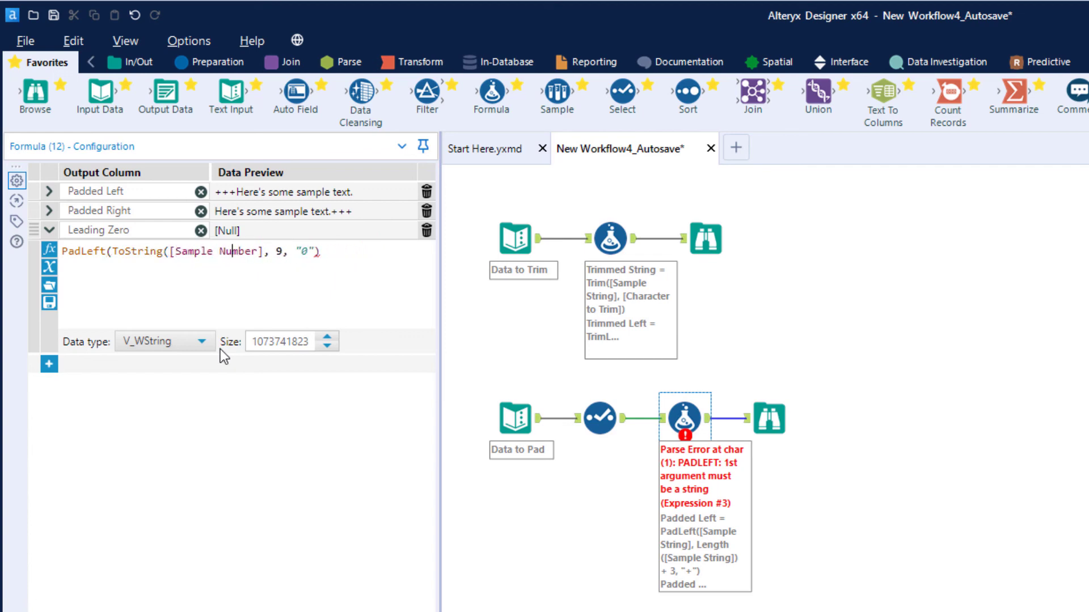
pyautogui.press('Right')
pyautogui.press('Right')
pyautogui.write(')')
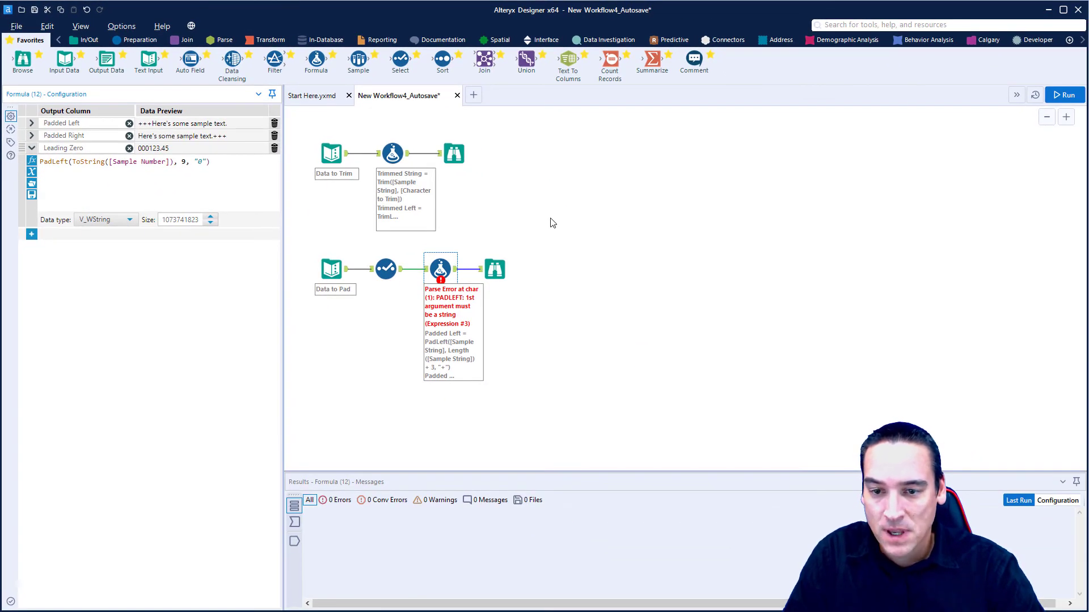
# Rerun the workflow and view Leading Zero values 000123.45 and 000000000 in the output
pyautogui.click(551, 223)
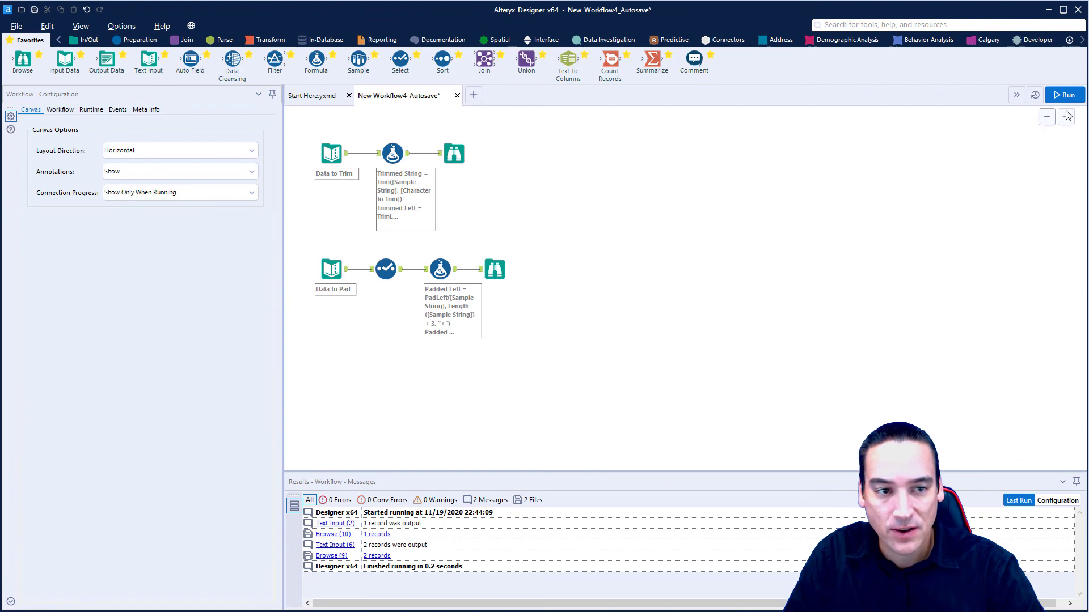
pyautogui.hotkey('ctrl', 'r')
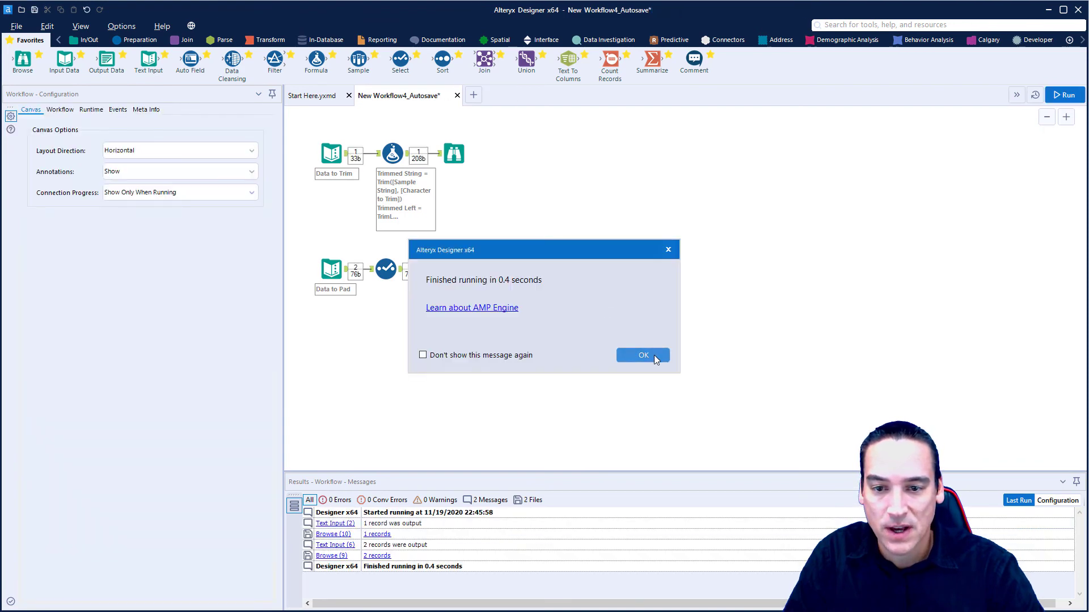
pyautogui.click(645, 355)
pyautogui.click(495, 268)
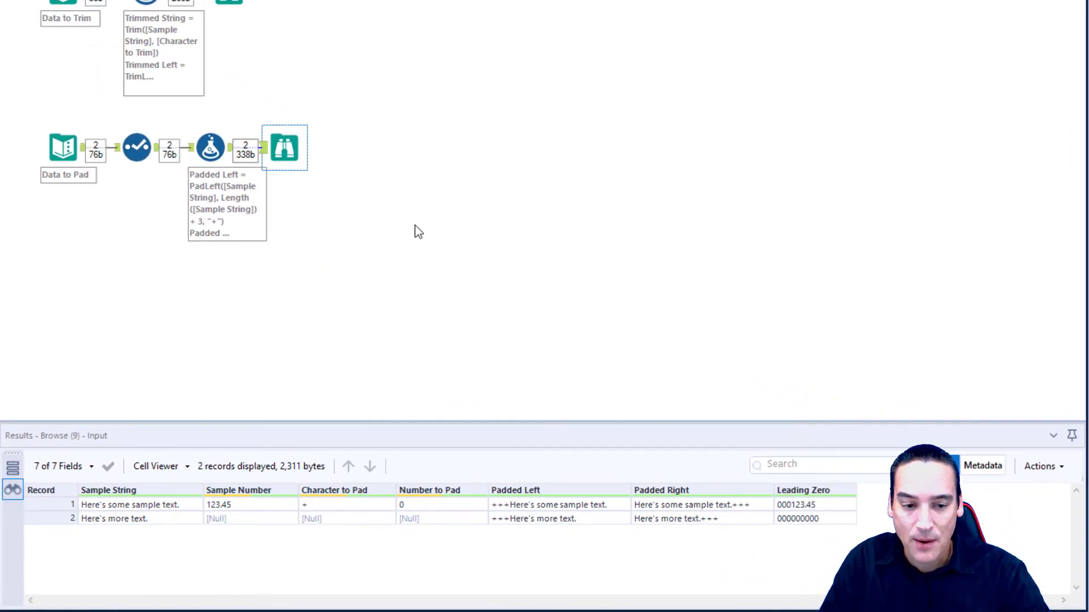